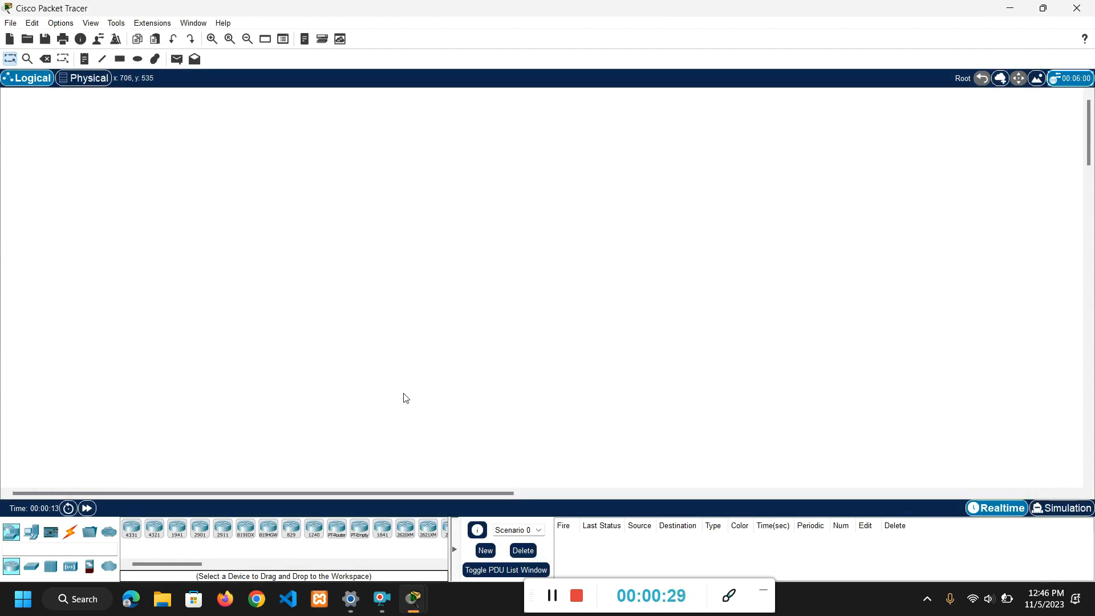
# Add an 1841 router to the workspace and place it near the upper middle of the canvas.
pyautogui.click(383, 529)
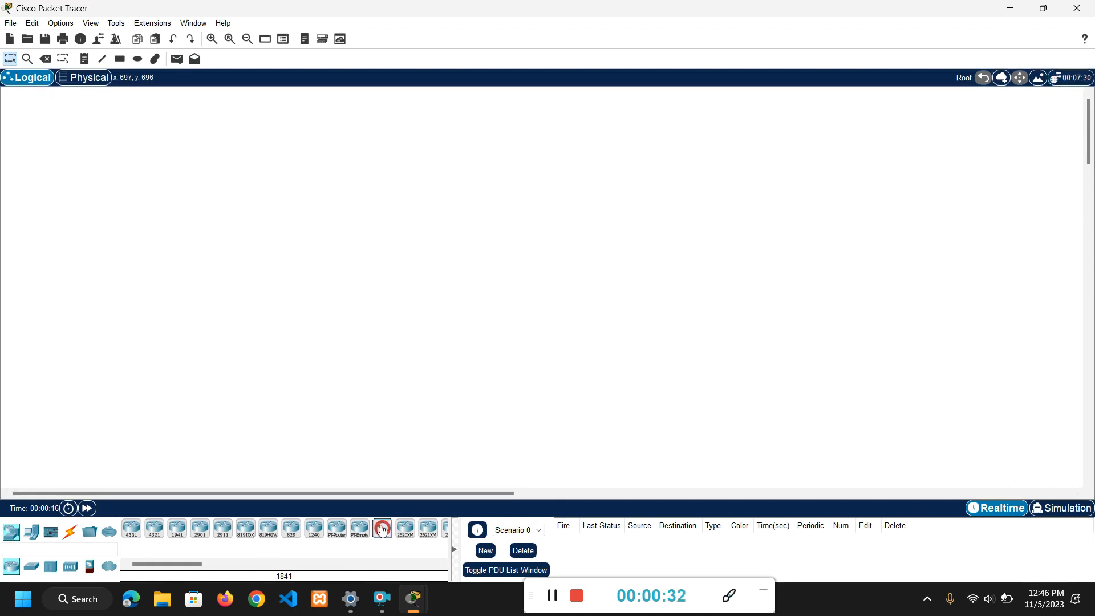
pyautogui.click(416, 371)
pyautogui.moveTo(421, 375); pyautogui.dragTo(498, 160)
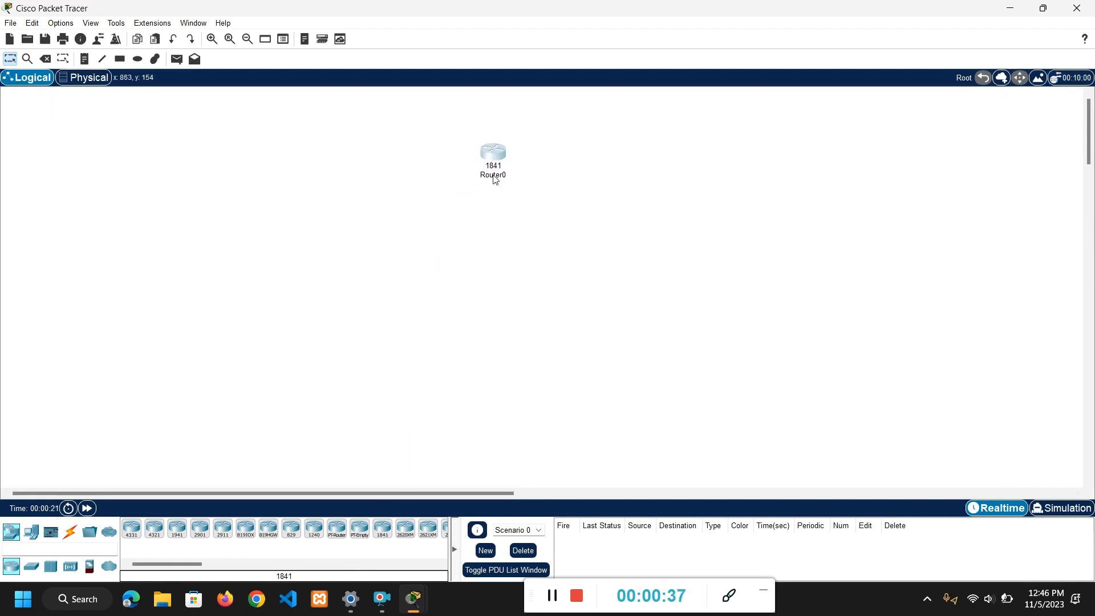
# Add two 2960 switches side by side below the router, one on each side of it.
pyautogui.click(31, 566)
pyautogui.click(131, 529)
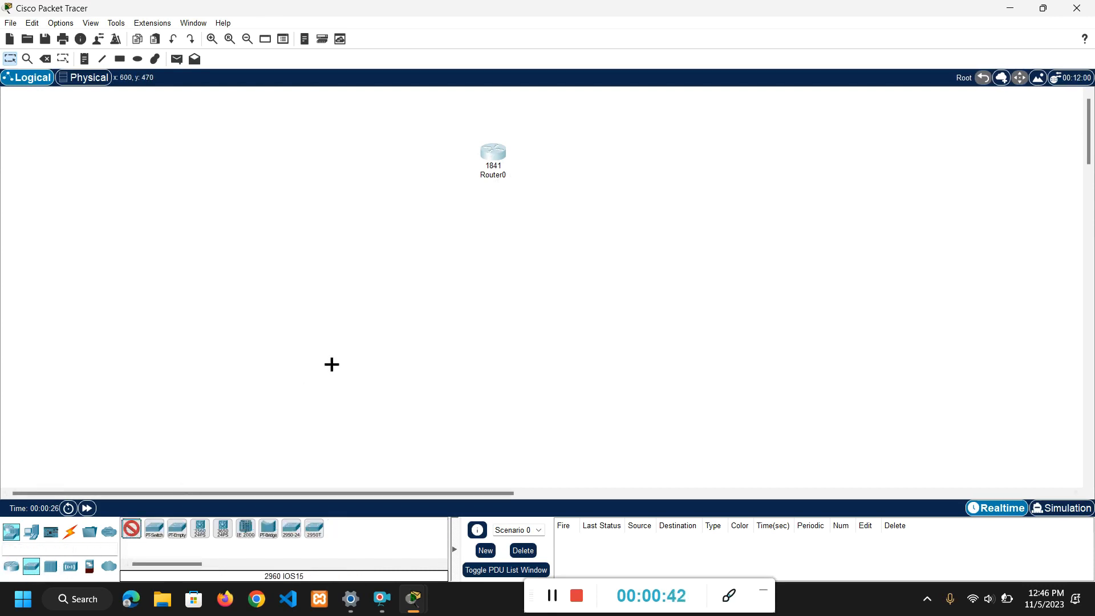
pyautogui.click(450, 231)
pyautogui.click(546, 223)
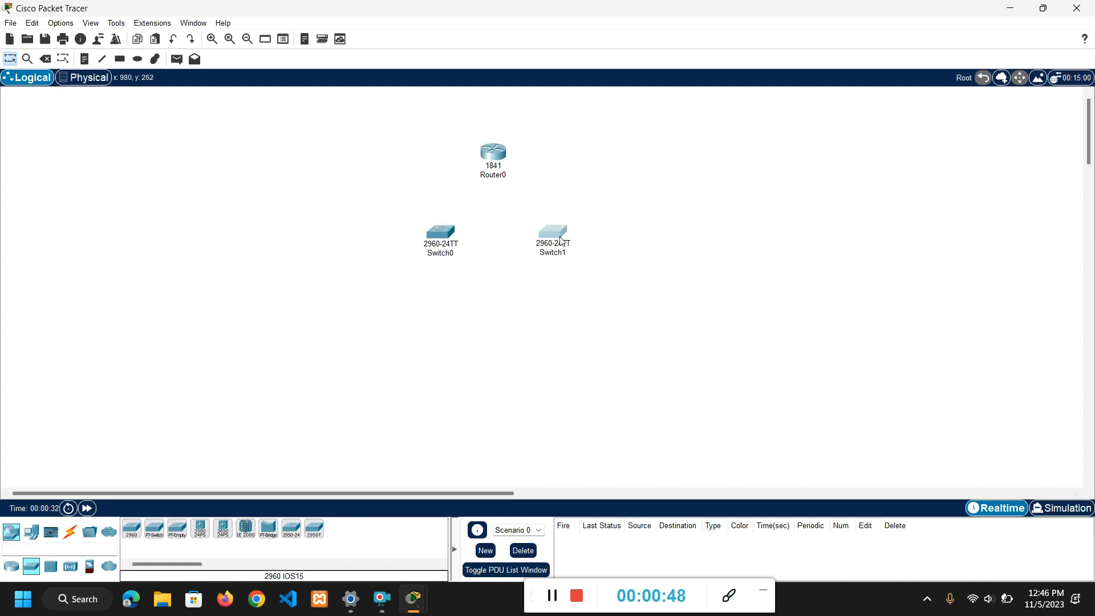
# Add two PCs below Switch0 and arrange them with PC0 on the left and PC1 on the right.
pyautogui.click(32, 532)
pyautogui.click(133, 533)
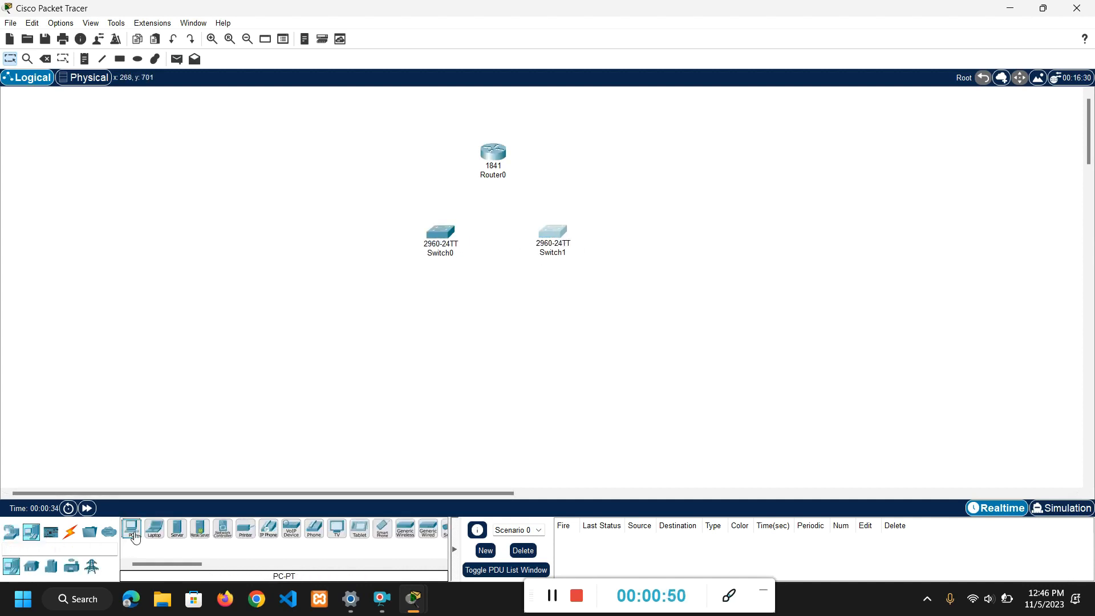
pyautogui.click(424, 303)
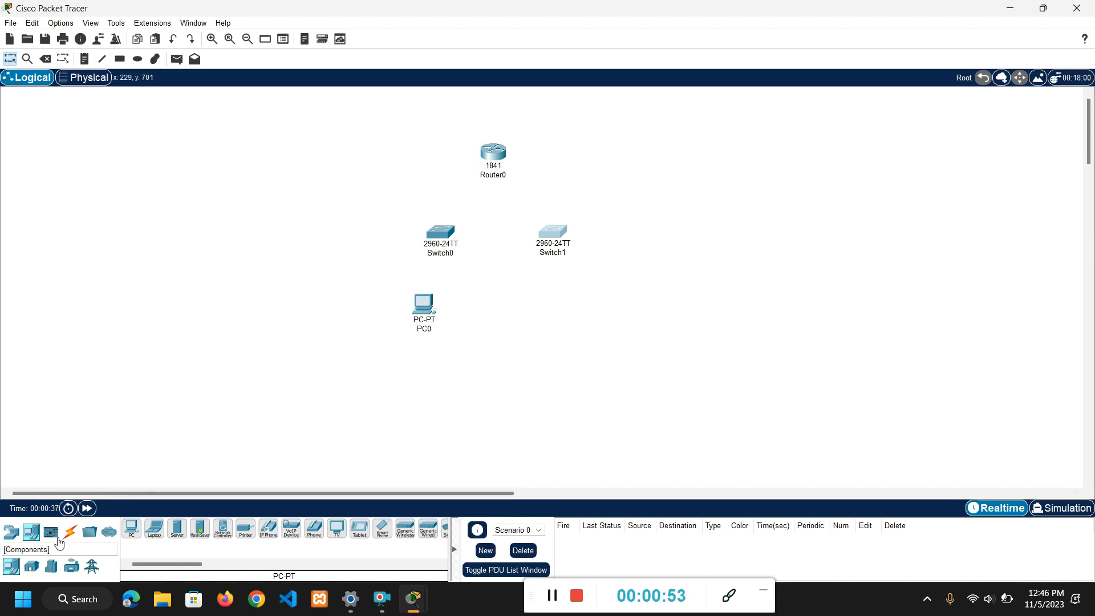
pyautogui.click(132, 528)
pyautogui.click(366, 300)
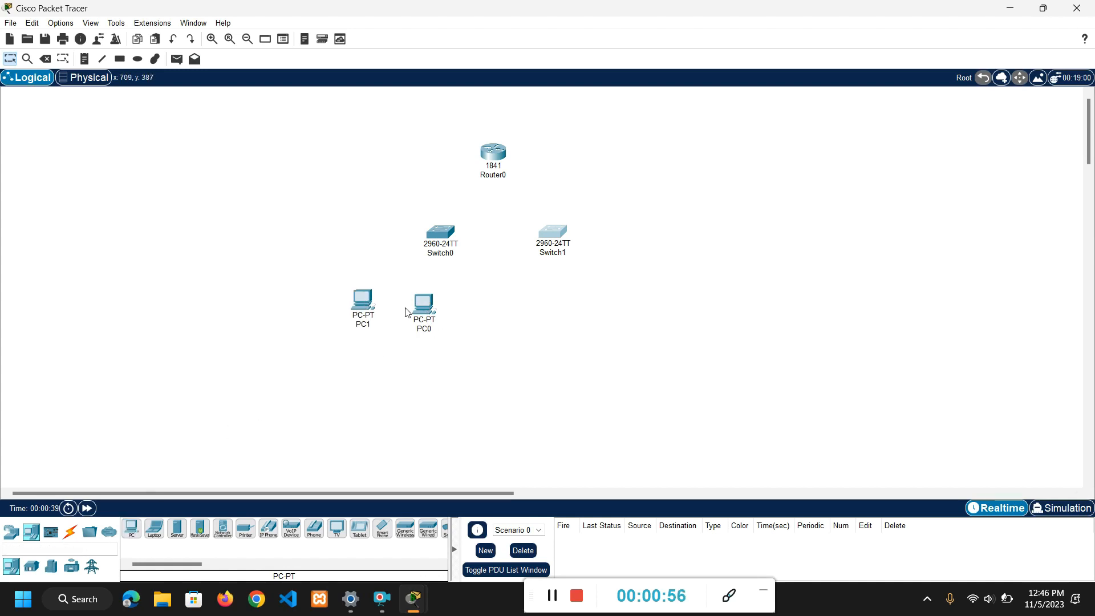
pyautogui.moveTo(423, 303); pyautogui.dragTo(391, 302)
pyautogui.moveTo(363, 311); pyautogui.dragTo(461, 308)
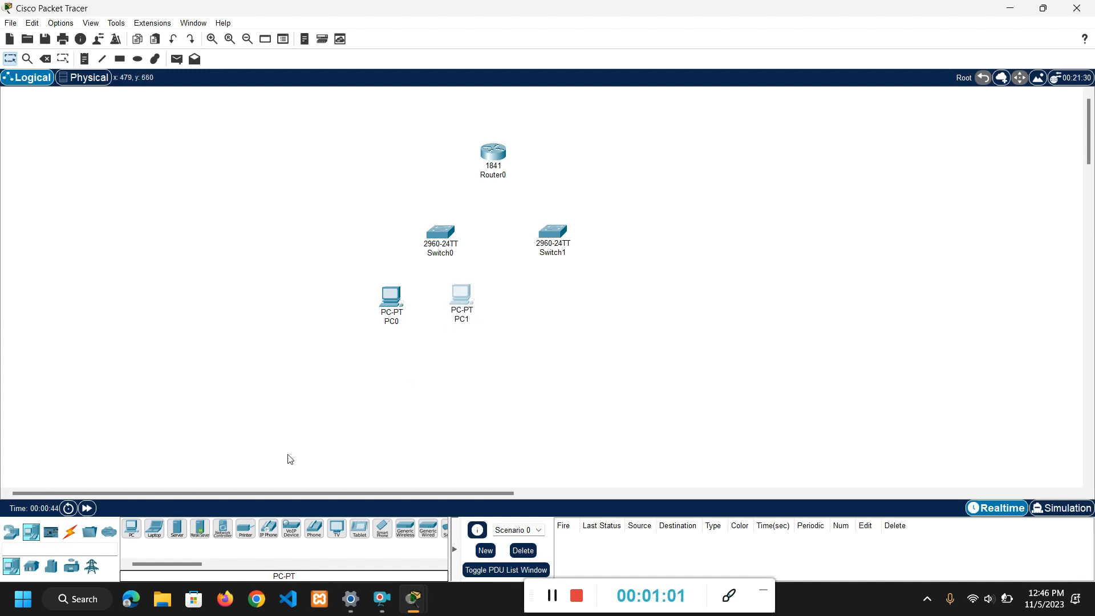
# Add two more PCs side by side below Switch1.
pyautogui.click(125, 536)
pyautogui.click(554, 307)
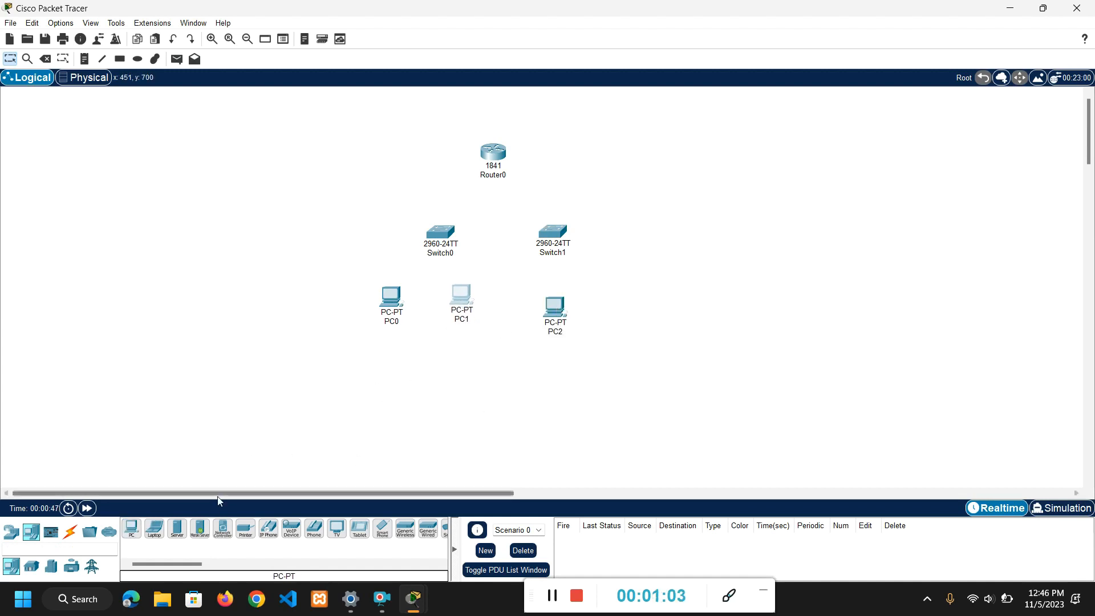
pyautogui.click(136, 526)
pyautogui.click(621, 298)
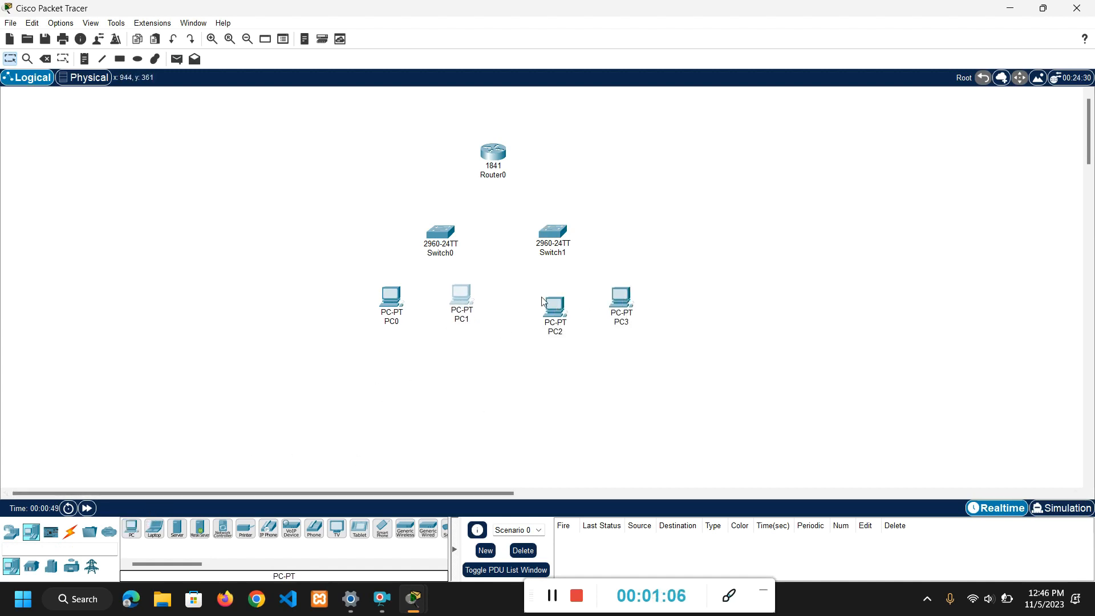
# Spread PC0 and PC1 apart and lower, and shift Switch0 slightly down-left so it sits above and between them.
pyautogui.moveTo(391, 297); pyautogui.dragTo(366, 310)
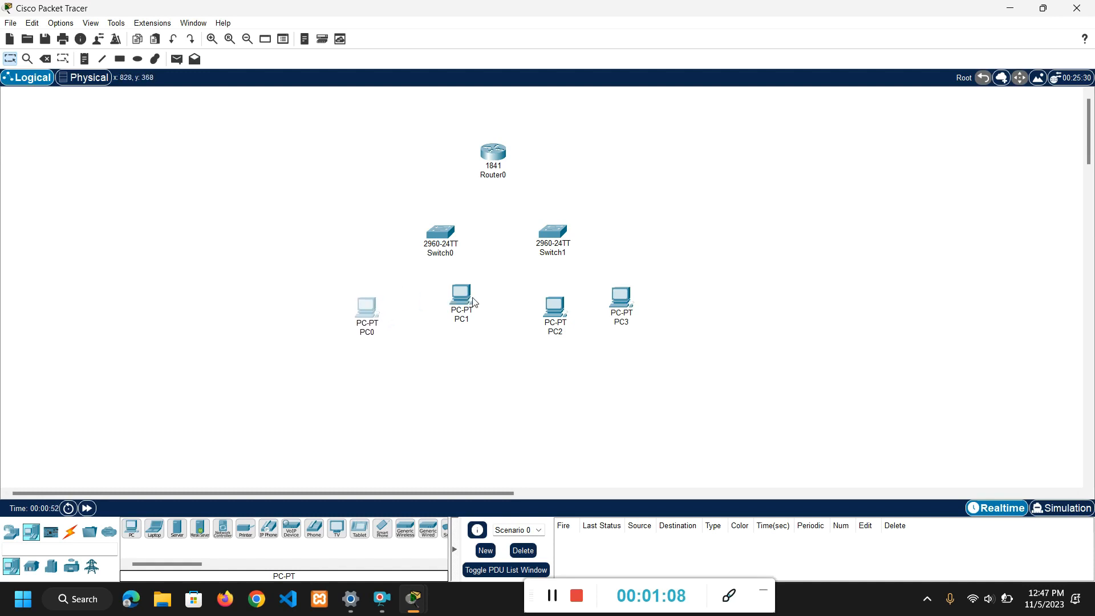
pyautogui.moveTo(467, 304); pyautogui.dragTo(471, 317)
pyautogui.moveTo(441, 233); pyautogui.dragTo(425, 242)
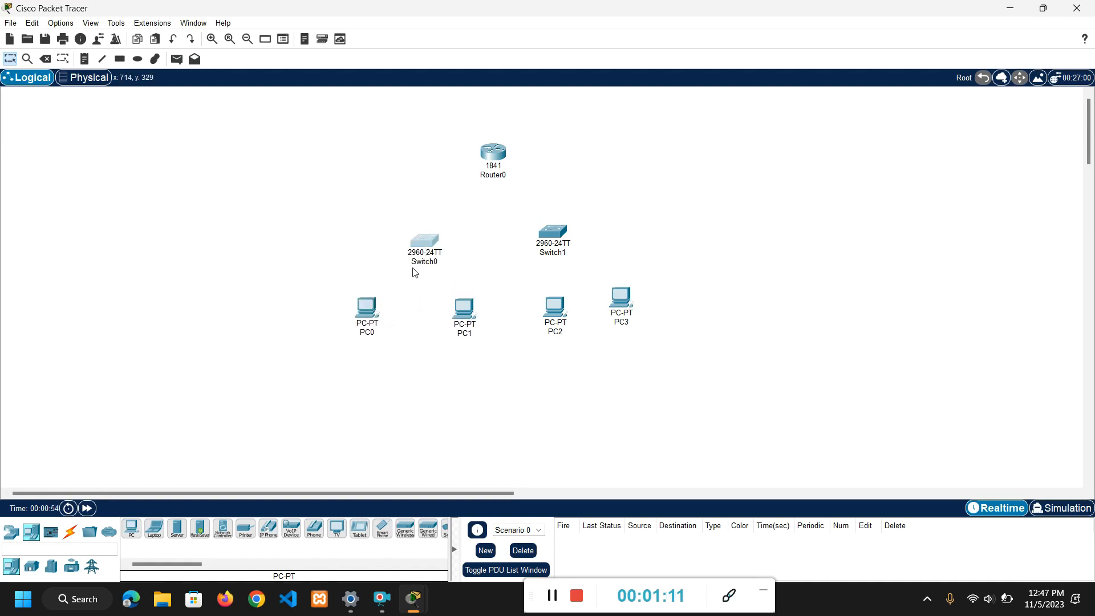
pyautogui.click(372, 310)
pyautogui.moveTo(371, 310); pyautogui.dragTo(364, 318)
pyautogui.moveTo(467, 308); pyautogui.dragTo(463, 317)
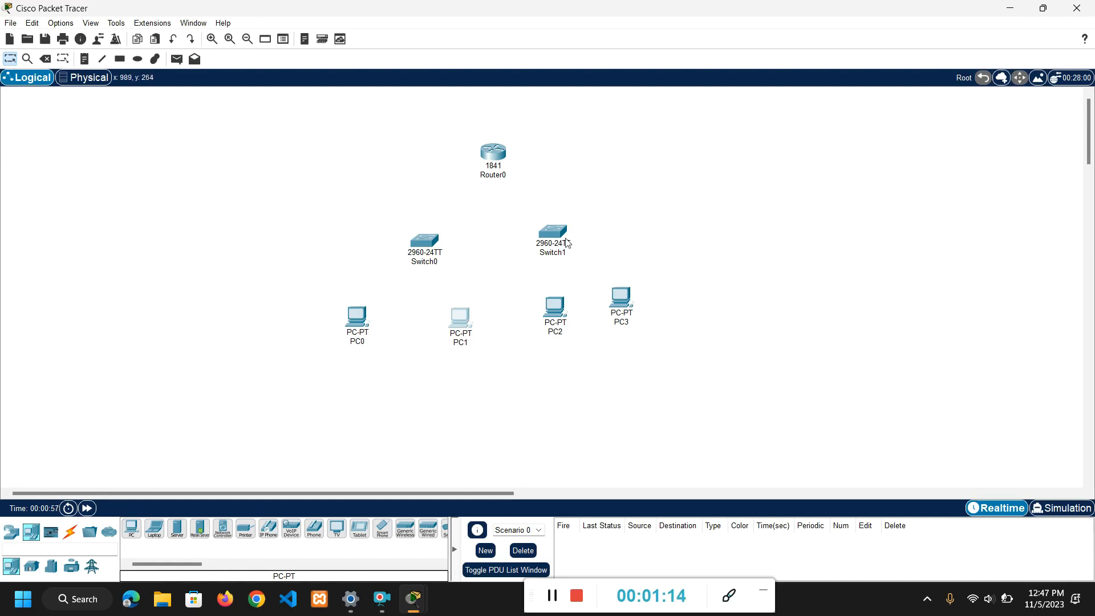
# Shift Switch1 right, level with Switch0, and space PC2 and PC3 on either side below it.
pyautogui.moveTo(552, 237); pyautogui.dragTo(572, 234)
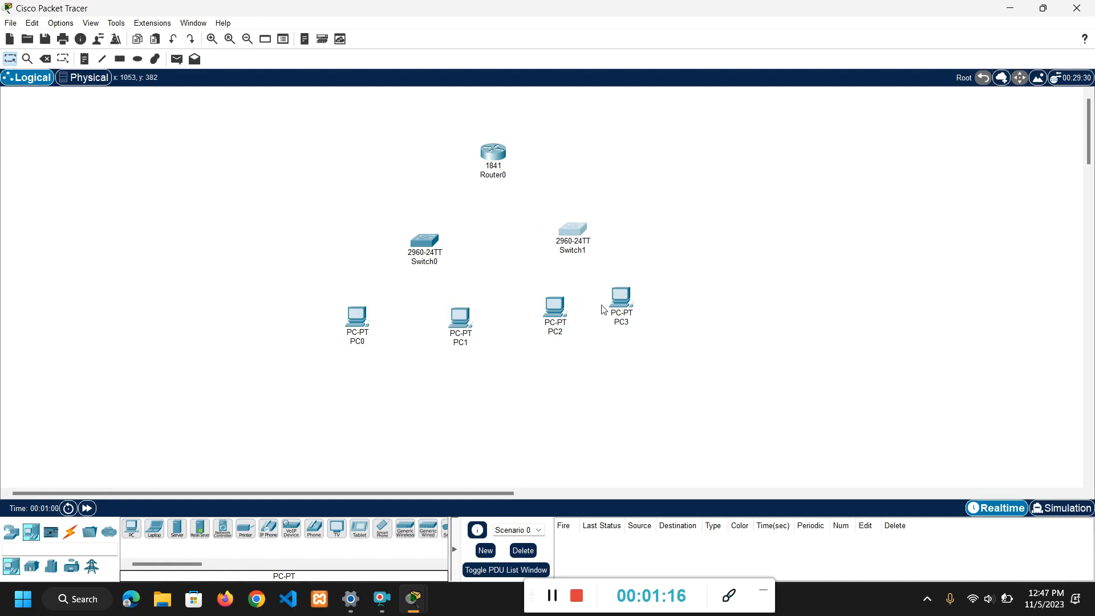
pyautogui.moveTo(615, 300); pyautogui.dragTo(631, 293)
pyautogui.click(559, 313)
pyautogui.moveTo(559, 314); pyautogui.dragTo(557, 312)
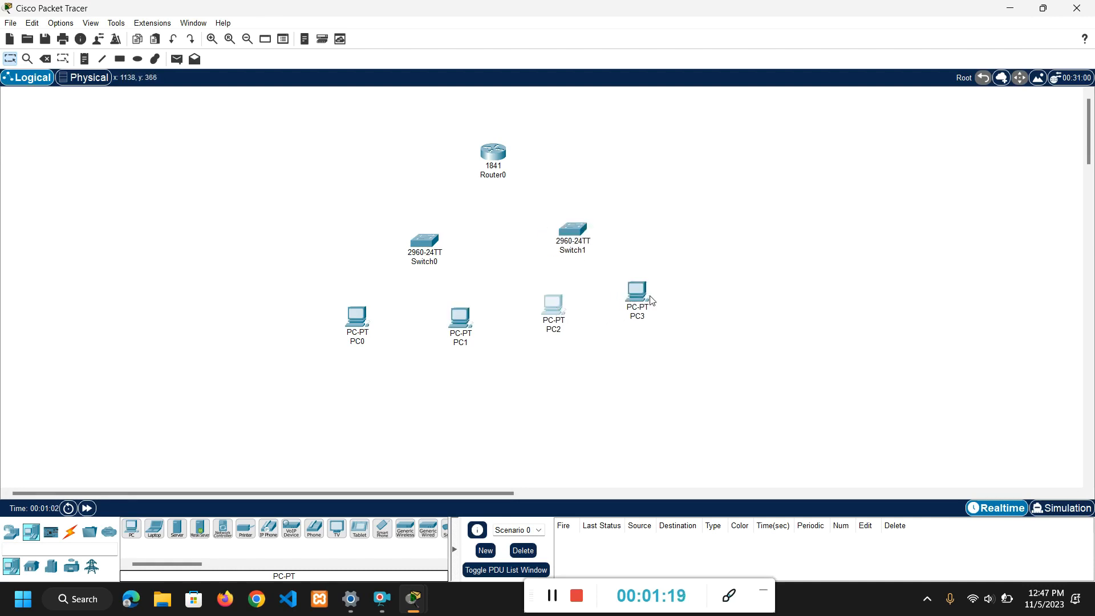
pyautogui.moveTo(649, 295); pyautogui.dragTo(664, 305)
pyautogui.moveTo(580, 237); pyautogui.dragTo(594, 248)
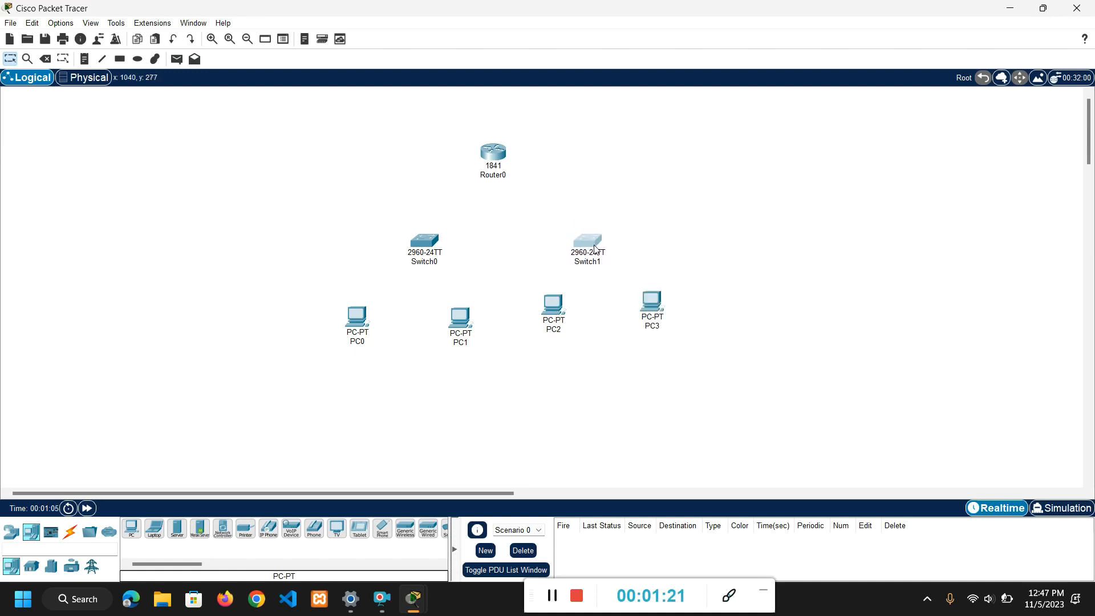
pyautogui.moveTo(554, 308); pyautogui.dragTo(555, 315)
pyautogui.moveTo(656, 299); pyautogui.dragTo(658, 304)
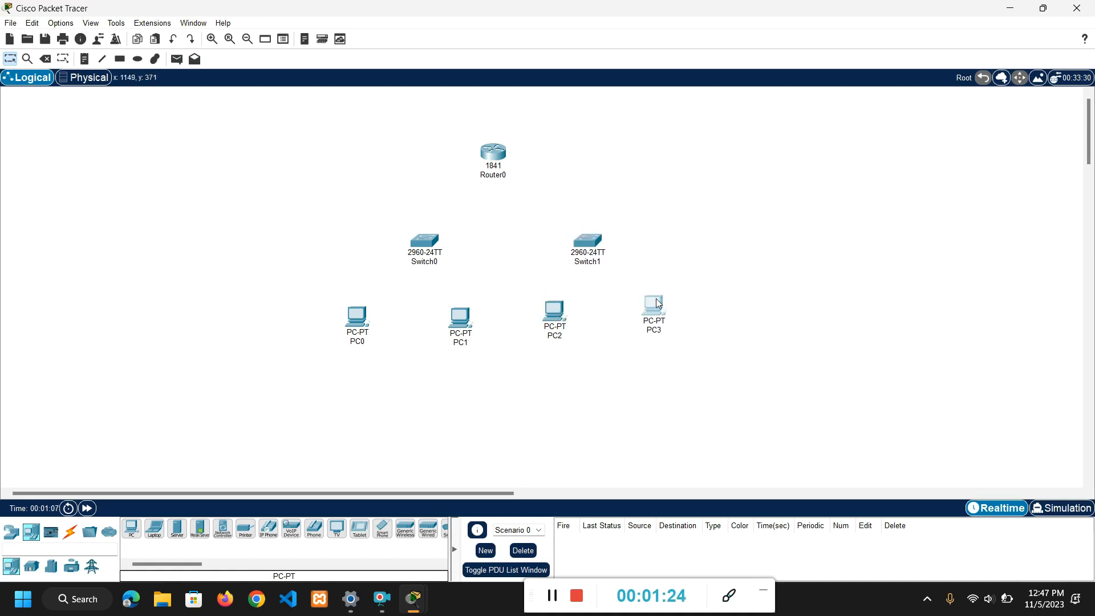
# Connect PC0's FastEthernet0 port to Switch0's FastEthernet0/1 port with a copper straight-through cable.
pyautogui.click(70, 531)
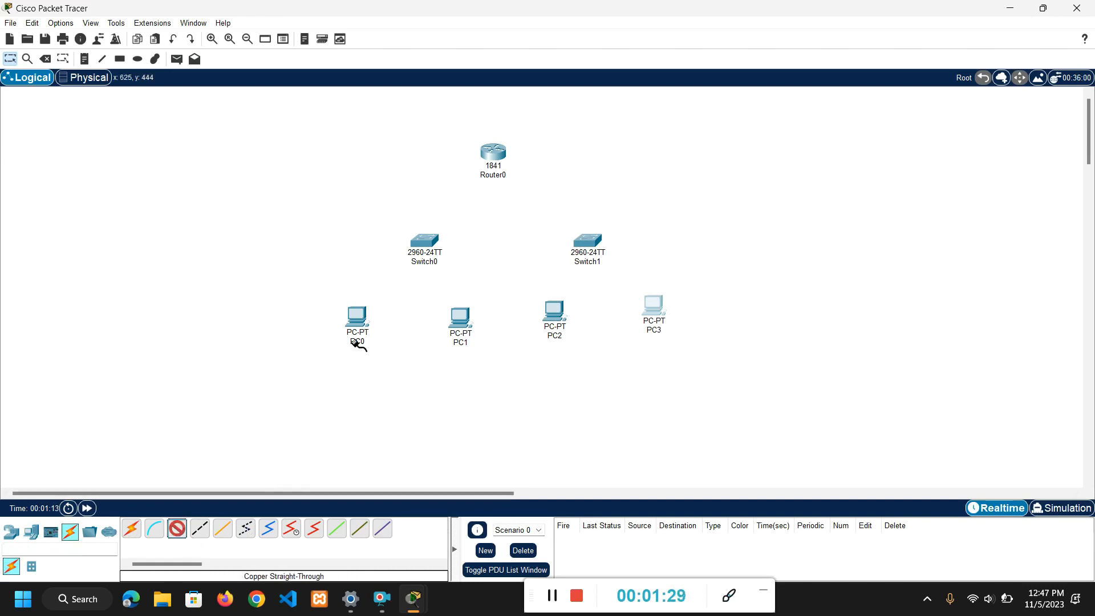
pyautogui.click(357, 317)
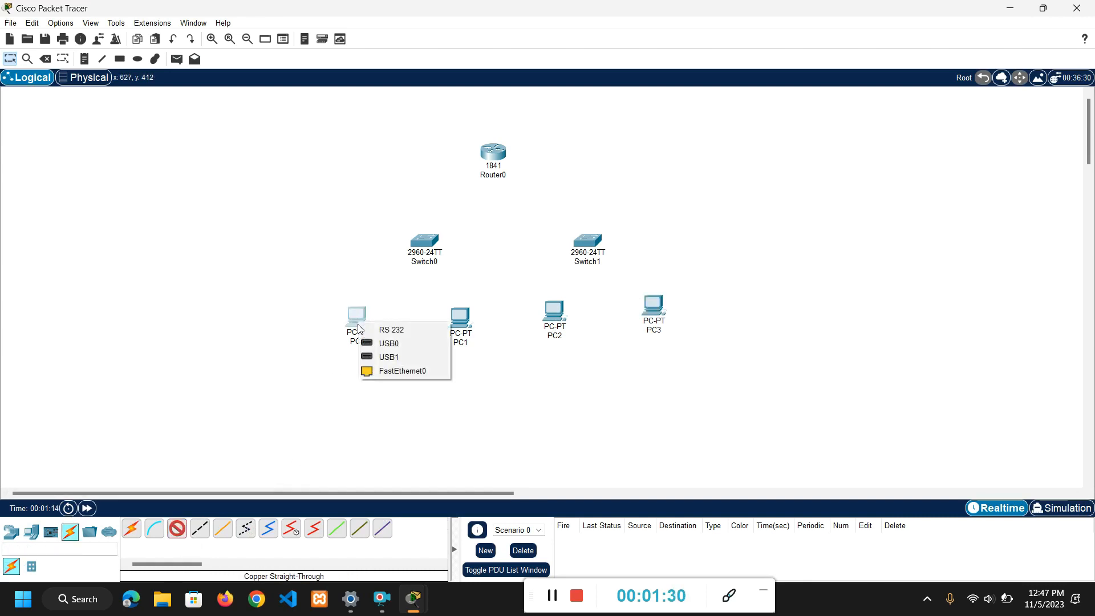
pyautogui.click(382, 372)
pyautogui.click(423, 238)
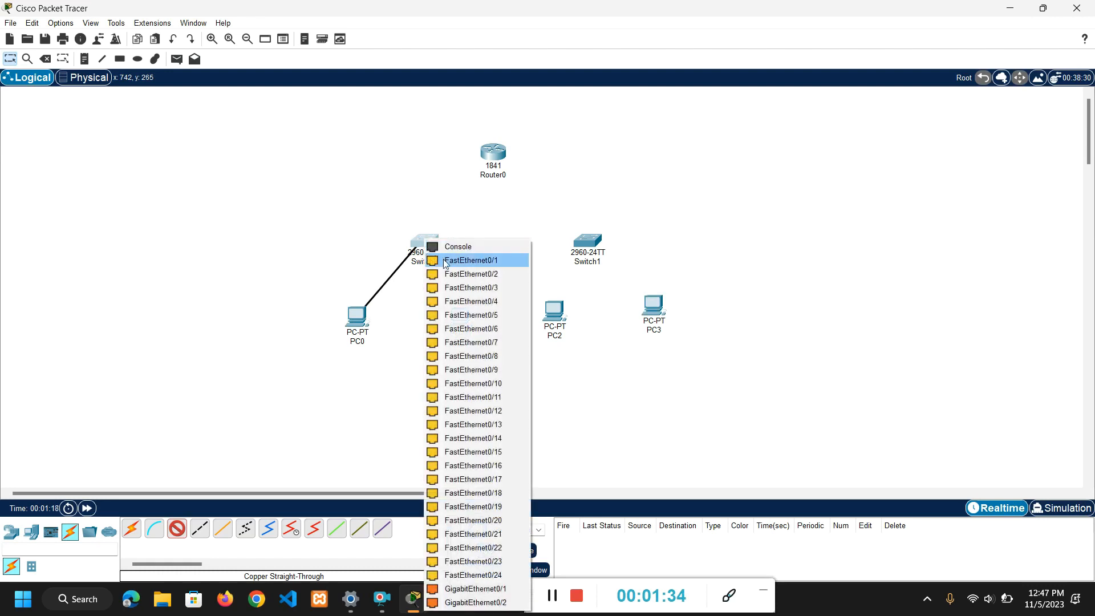
pyautogui.click(447, 262)
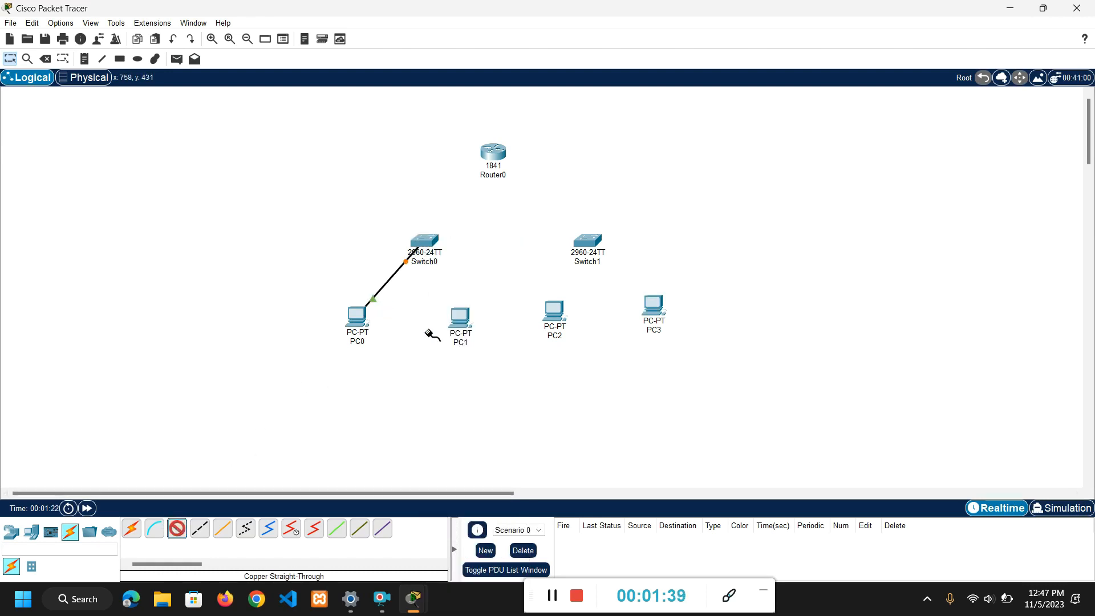
# Connect PC1's FastEthernet0 port to Switch0's FastEthernet0/2 port with a copper straight-through cable.
pyautogui.click(460, 317)
pyautogui.click(476, 371)
pyautogui.click(427, 241)
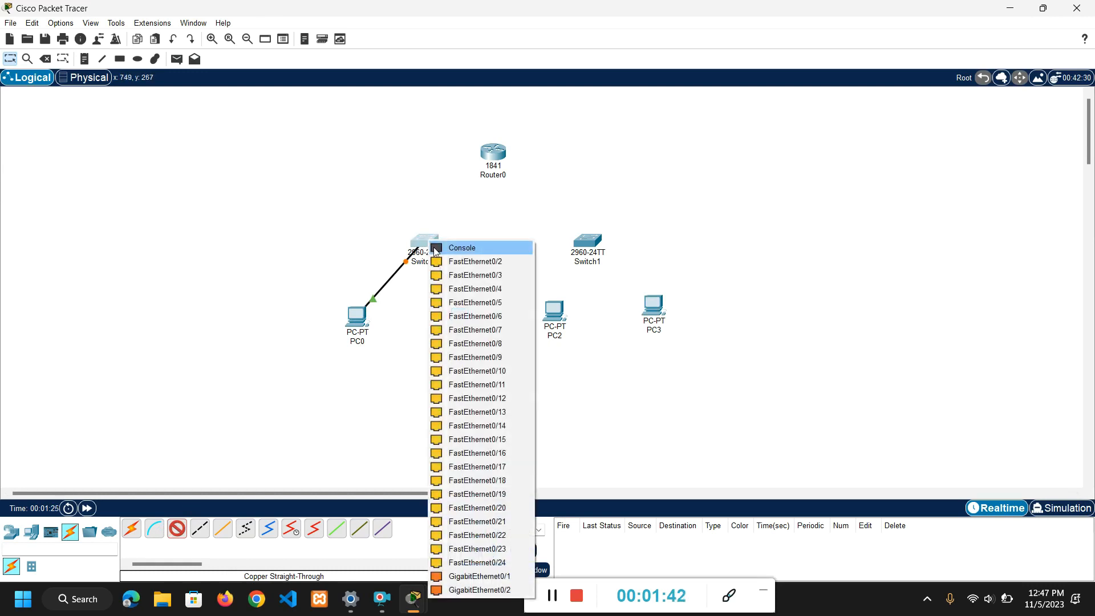
pyautogui.click(456, 273)
# Connect Switch0's GigabitEthernet0/1 port to Router0's FastEthernet0/0 port with a copper straight-through cable.
pyautogui.click(177, 529)
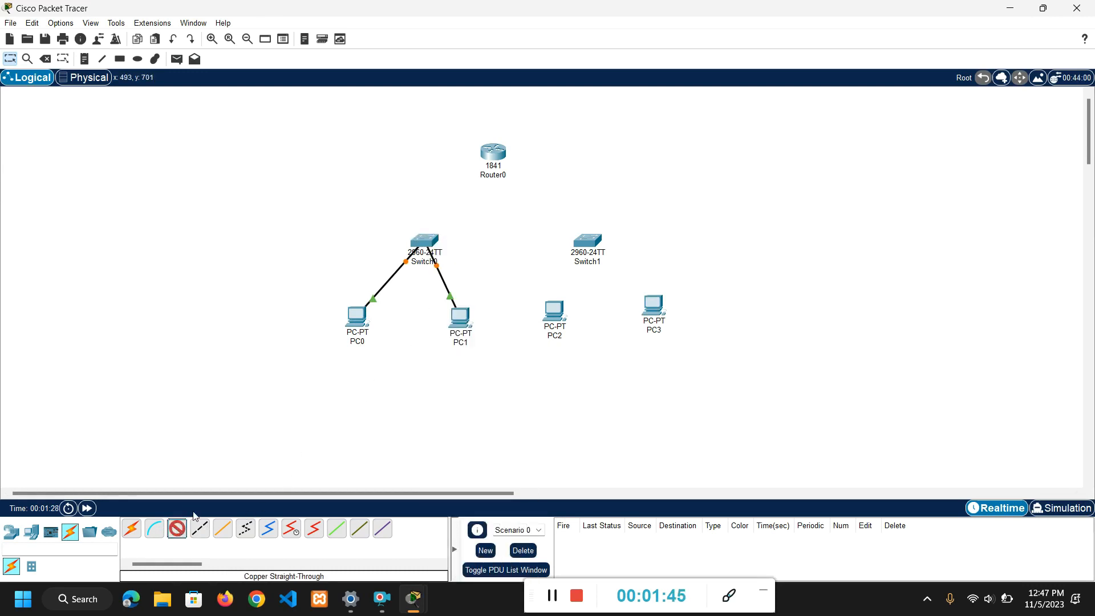
pyautogui.click(425, 240)
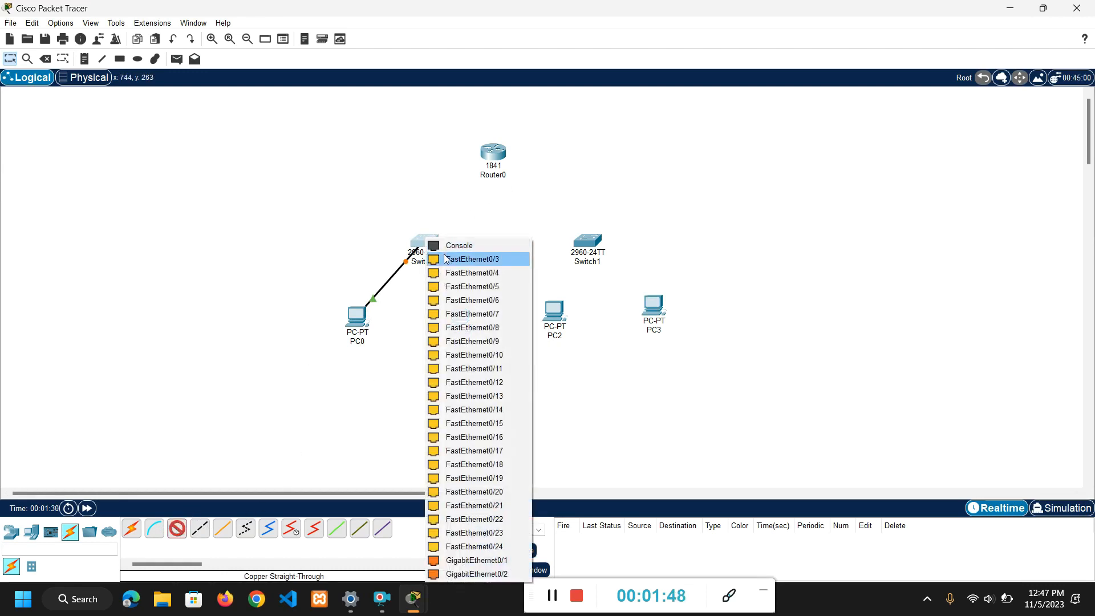
pyautogui.click(479, 561)
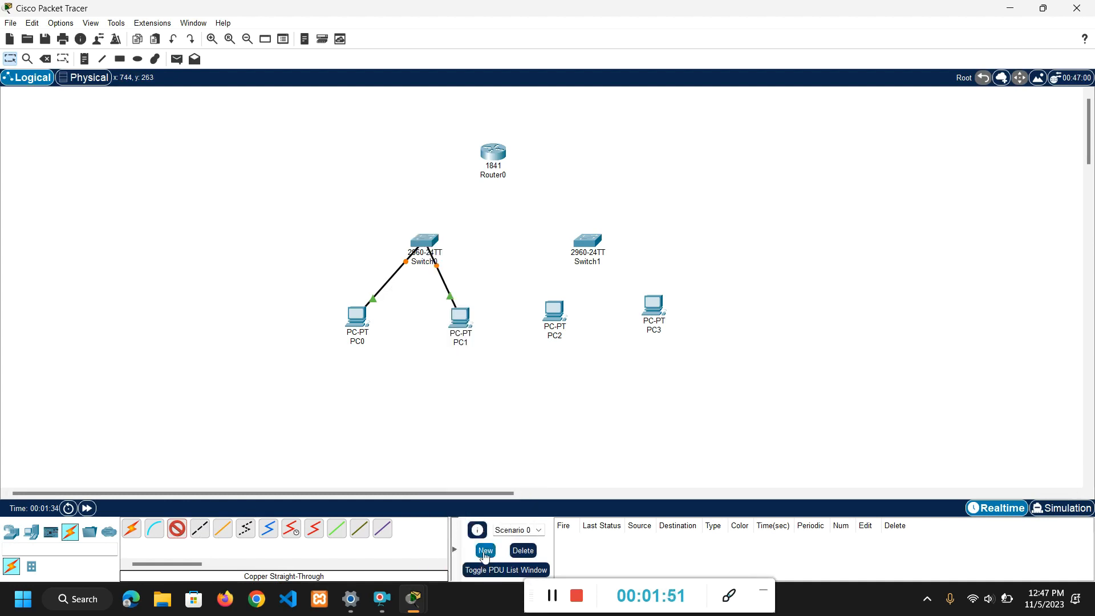
pyautogui.click(493, 152)
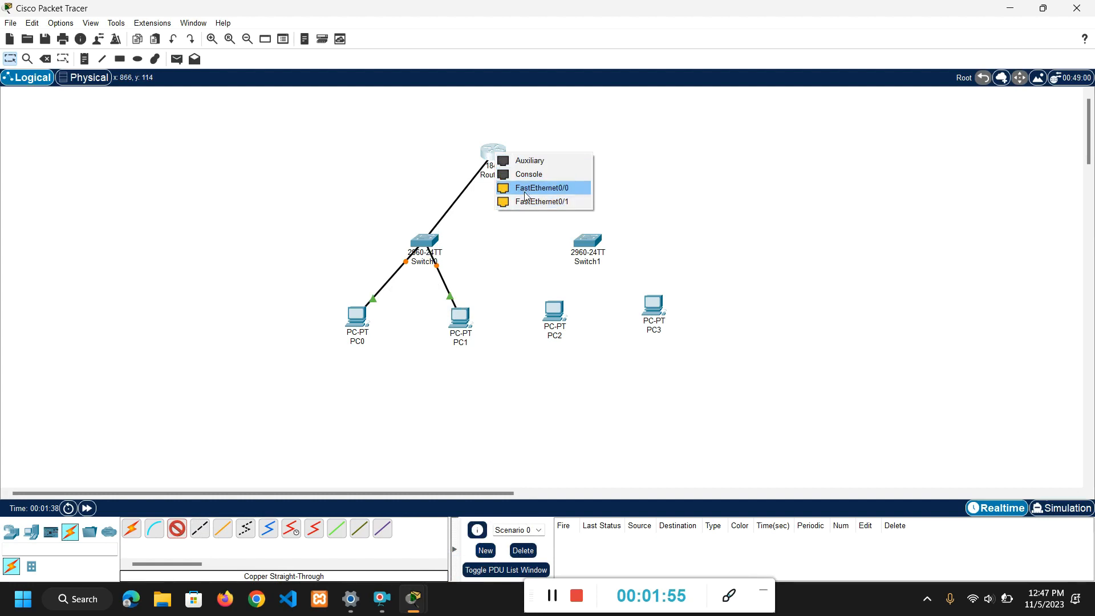
pyautogui.click(526, 188)
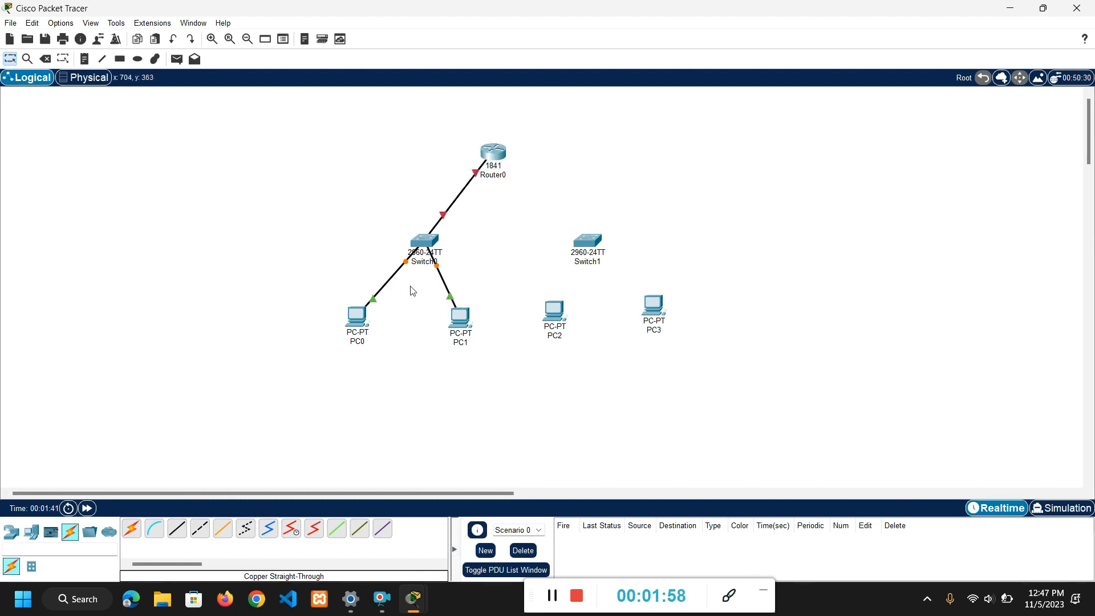
# Connect PC2's FastEthernet0 port to Switch1's FastEthernet0/1 port with a copper straight-through cable.
pyautogui.click(178, 523)
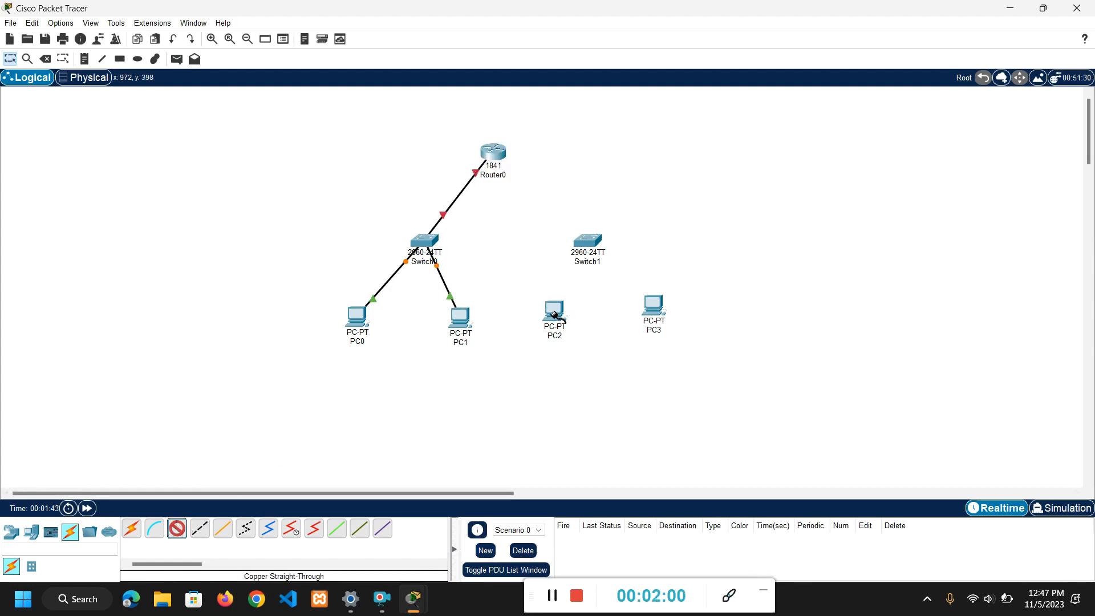
pyautogui.click(554, 313)
pyautogui.click(569, 365)
pyautogui.click(590, 243)
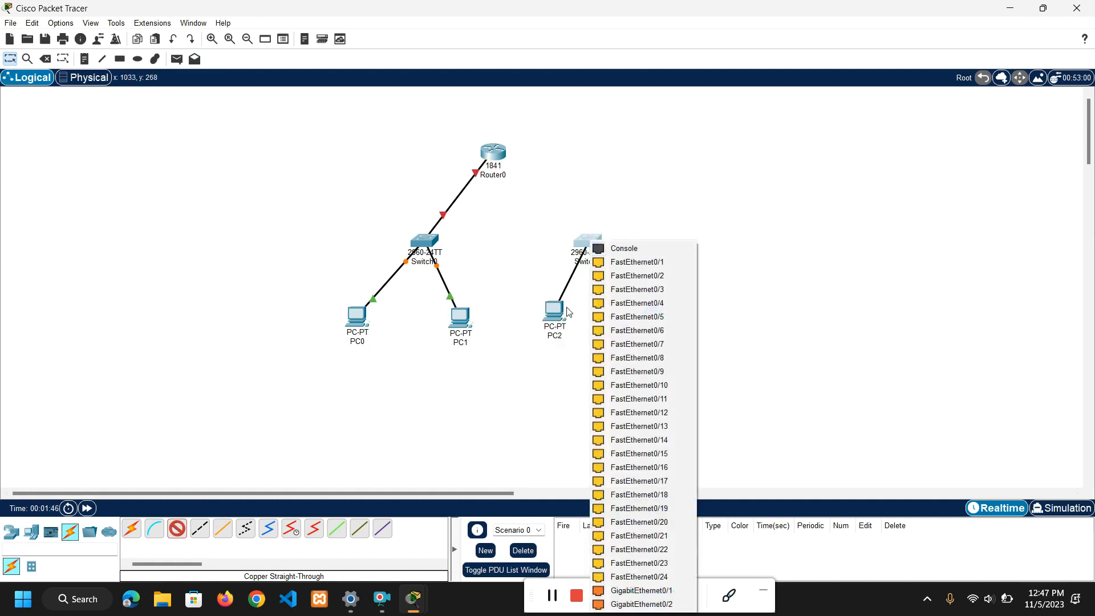
pyautogui.click(641, 264)
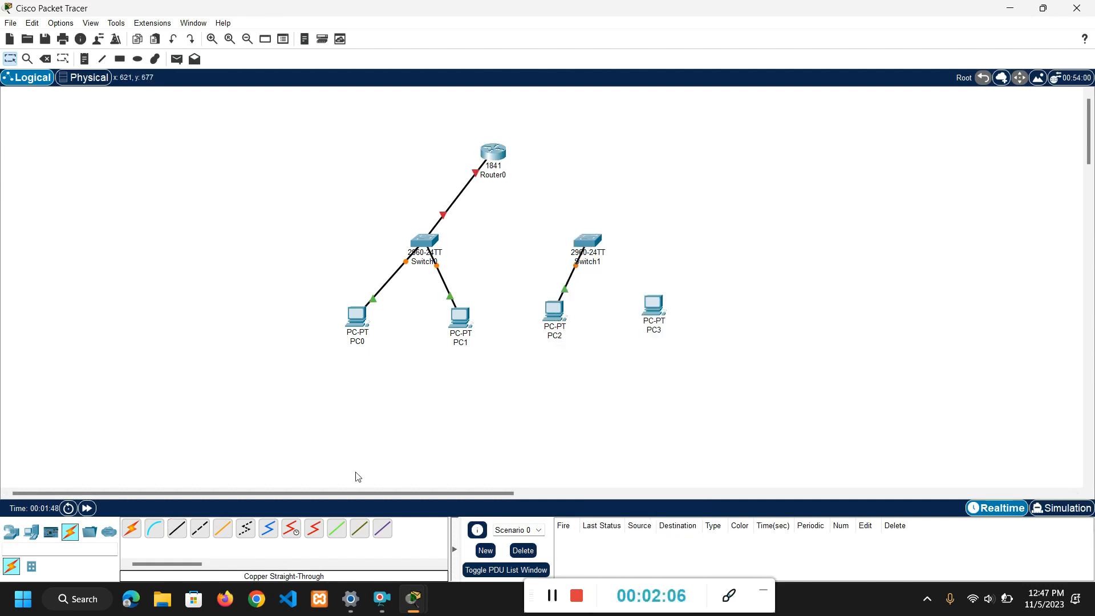
# Connect PC3's FastEthernet0 port to Switch1's FastEthernet0/2 port with a copper straight-through cable.
pyautogui.click(653, 306)
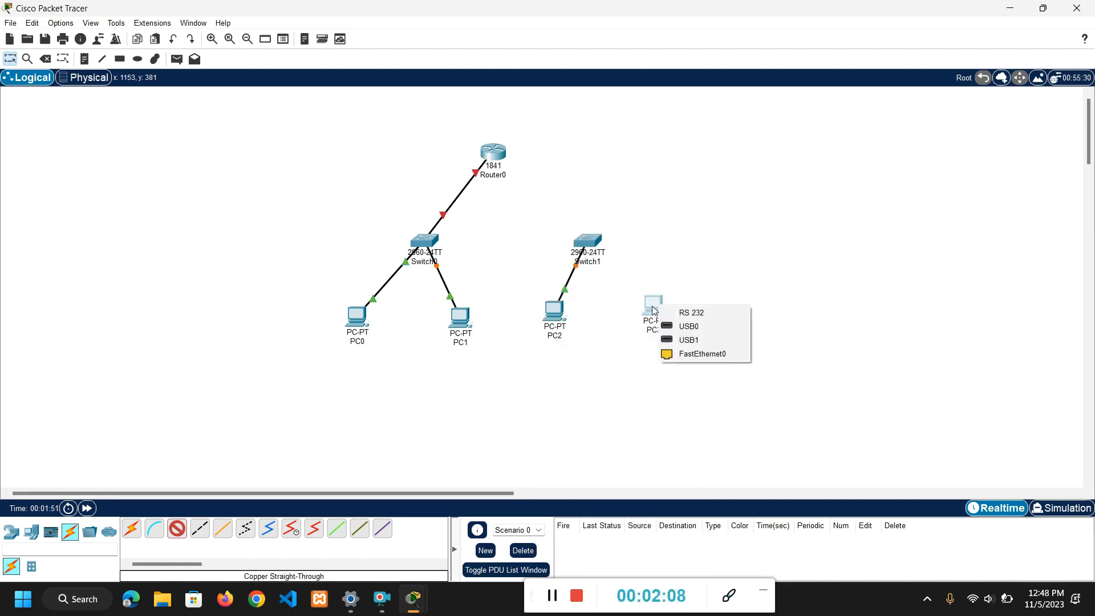
pyautogui.click(688, 356)
pyautogui.click(586, 245)
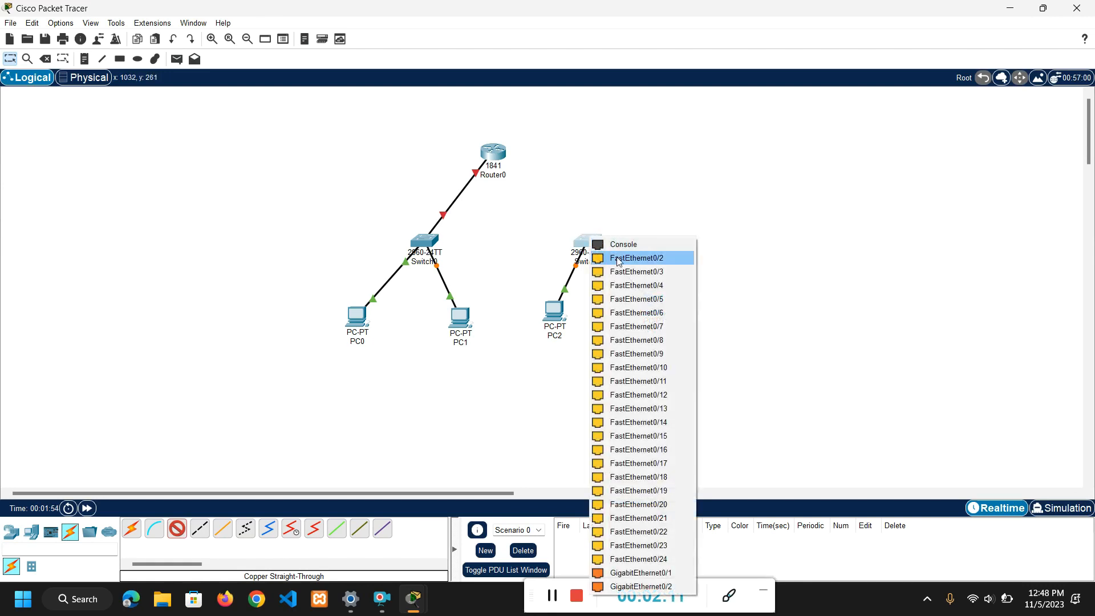
pyautogui.click(627, 255)
# Connect Switch1's GigabitEthernet0/1 port to Router0's FastEthernet0/1 port with a copper straight-through cable.
pyautogui.click(177, 528)
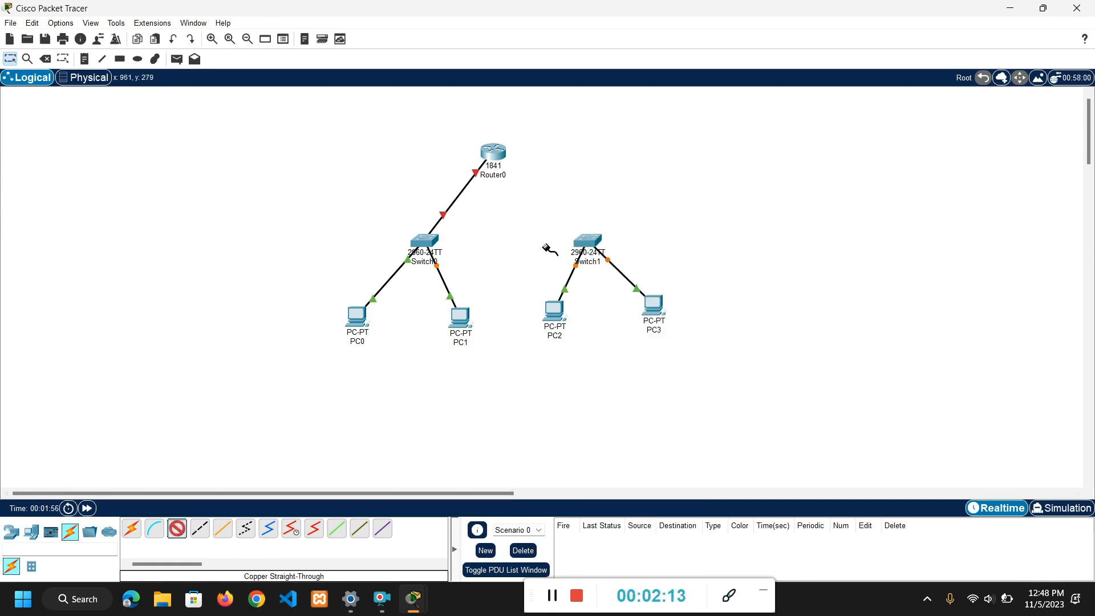
pyautogui.click(588, 242)
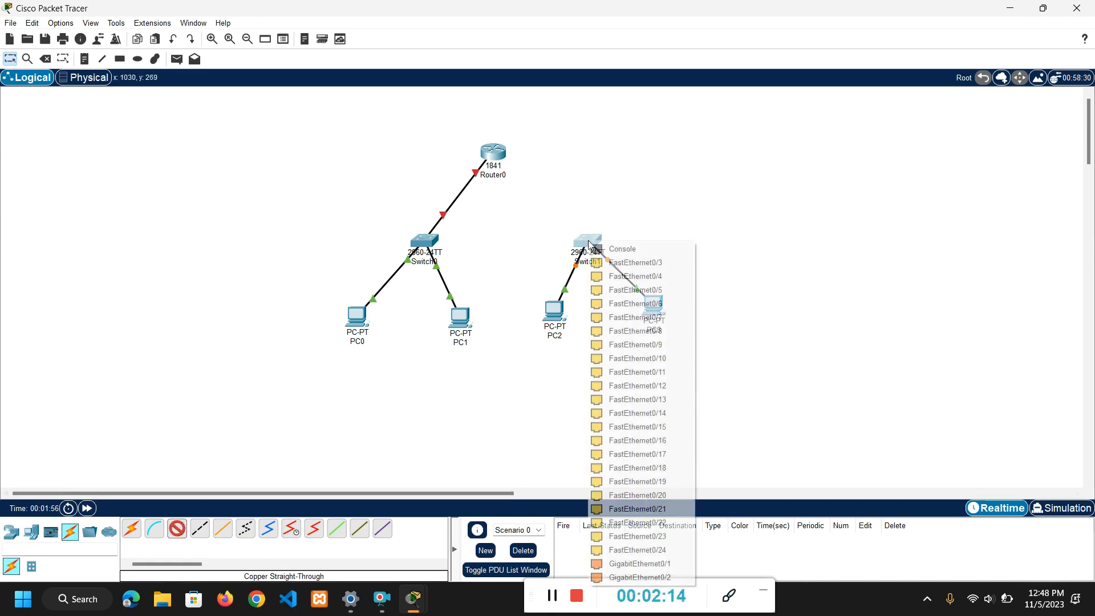
pyautogui.click(611, 564)
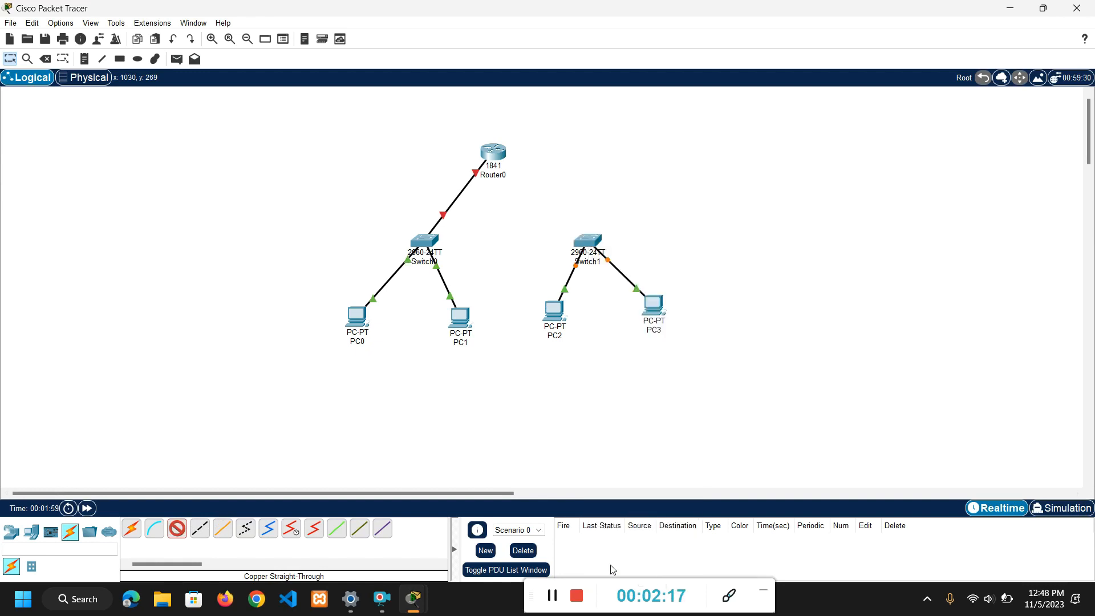
pyautogui.click(500, 153)
pyautogui.click(533, 187)
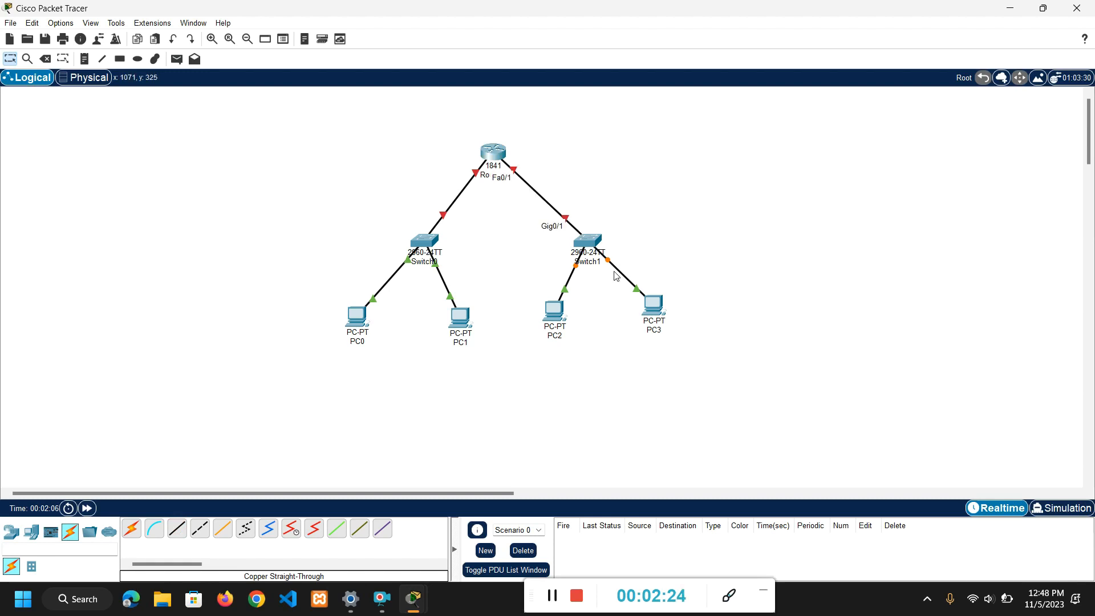
# Move PC2 and PC3 slightly lower beneath Switch1 to even out the layout.
pyautogui.moveTo(556, 313); pyautogui.dragTo(552, 322)
pyautogui.moveTo(652, 306); pyautogui.dragTo(654, 311)
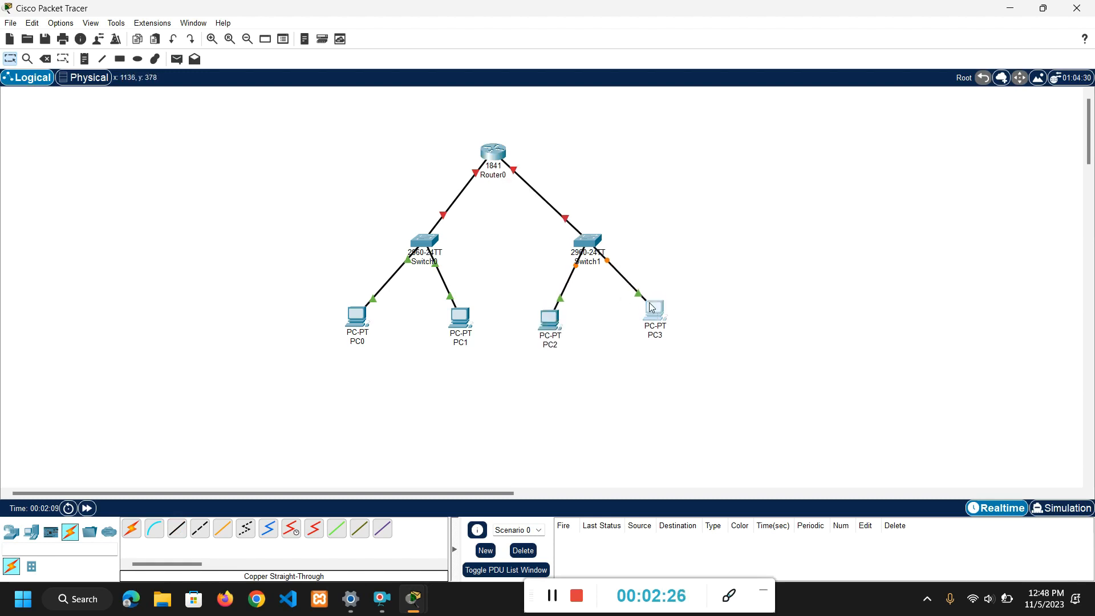
# Place a note reading 192.168.10.1 beside Router0, on the side of its link to Switch0.
pyautogui.click(84, 58)
pyautogui.click(425, 154)
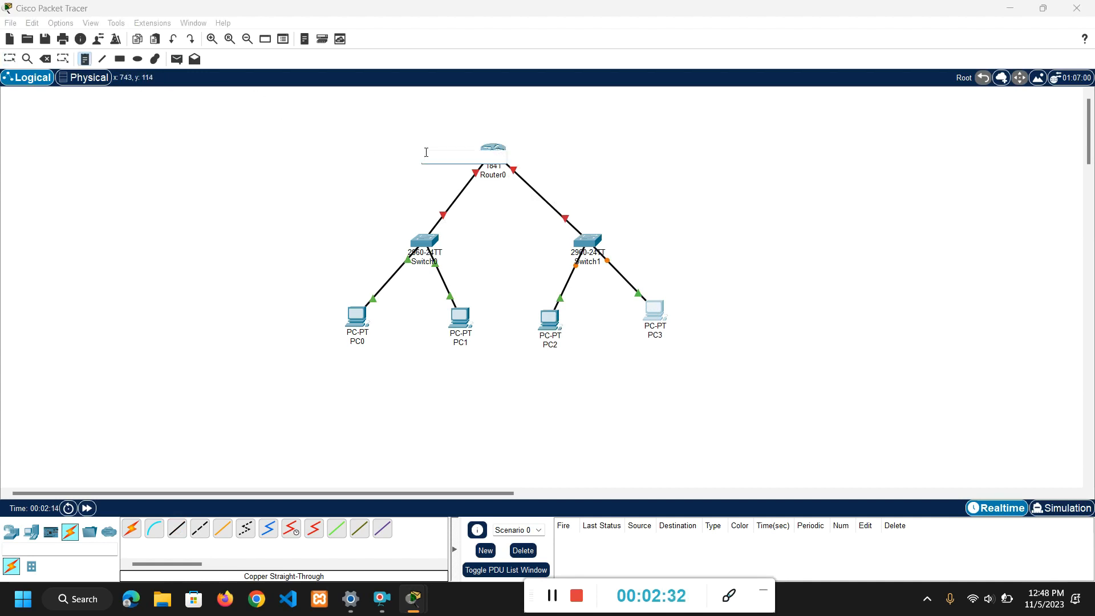
pyautogui.write('192.168')
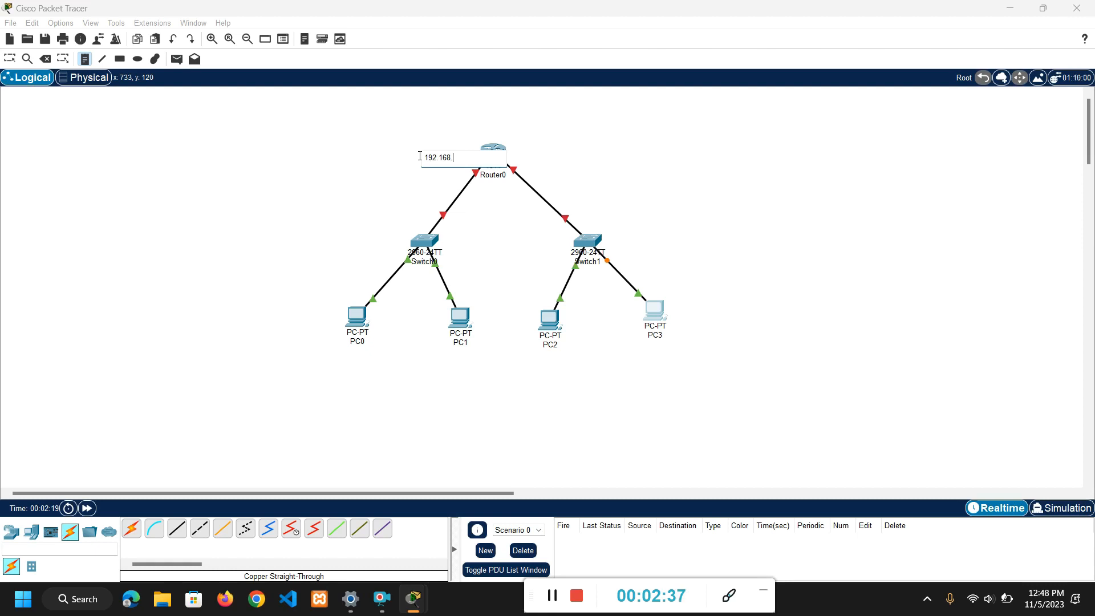
pyautogui.write('.10.1')
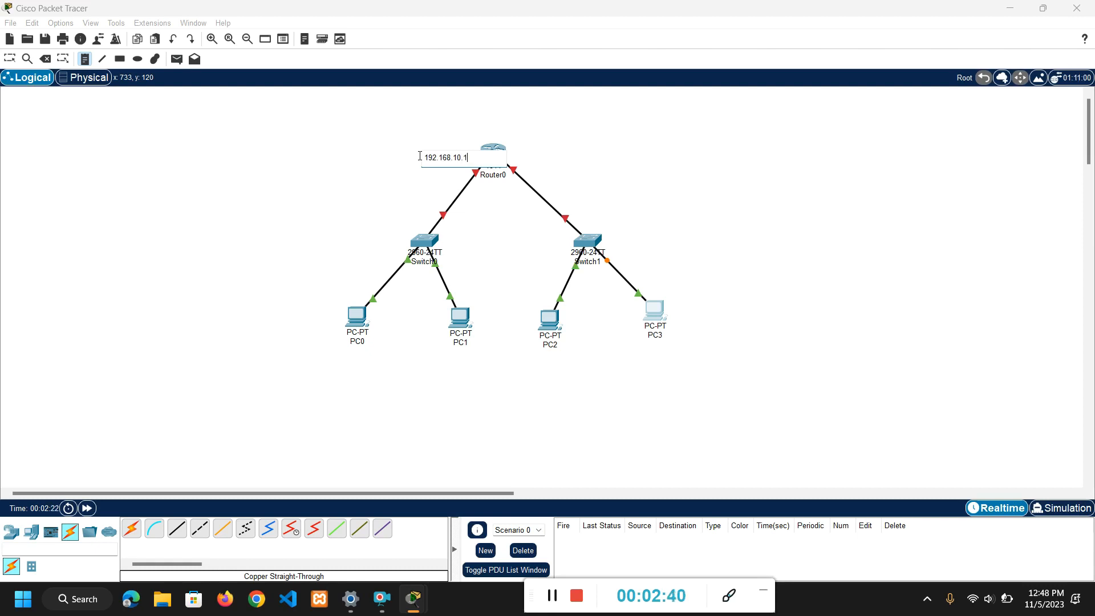
# Copy the router's address note text and add a note reading 192.168.10.2 above PC0.
pyautogui.moveTo(469, 158); pyautogui.dragTo(424, 157)
pyautogui.hotkey('ctrl', 'c')
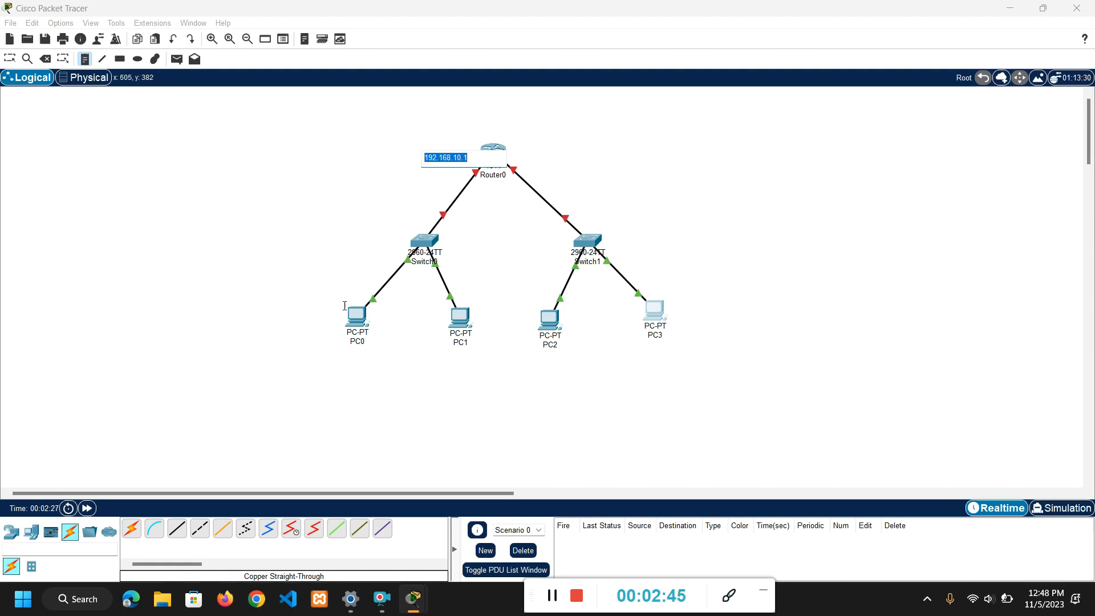
pyautogui.click(366, 278)
pyautogui.hotkey('ctrl', 'v')
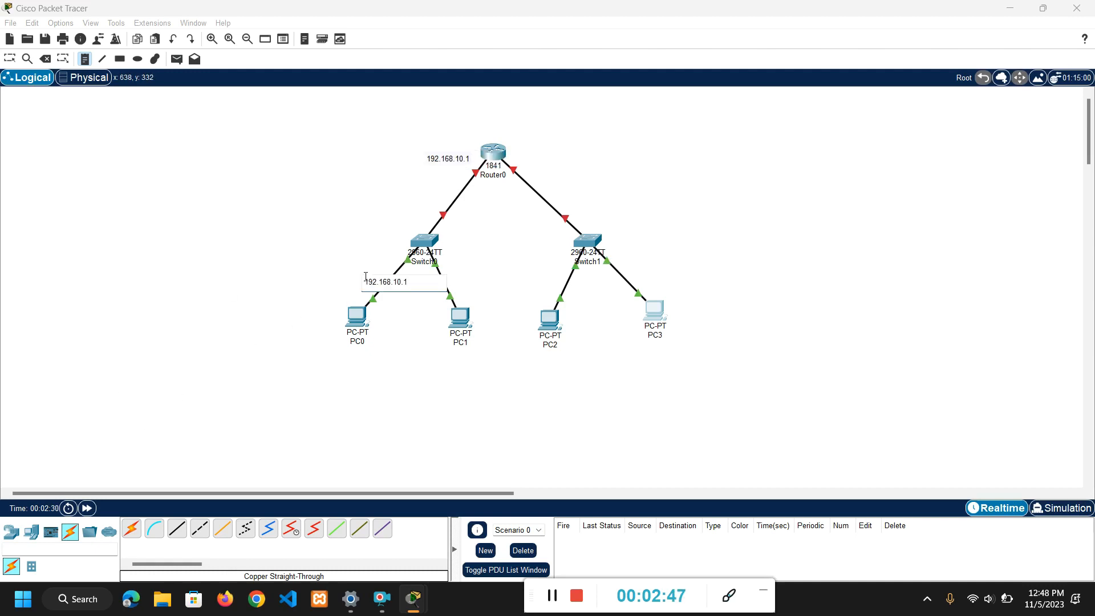
# Add a note reading 192.168.10.3 next to PC1.
pyautogui.click(464, 287)
pyautogui.click(459, 287)
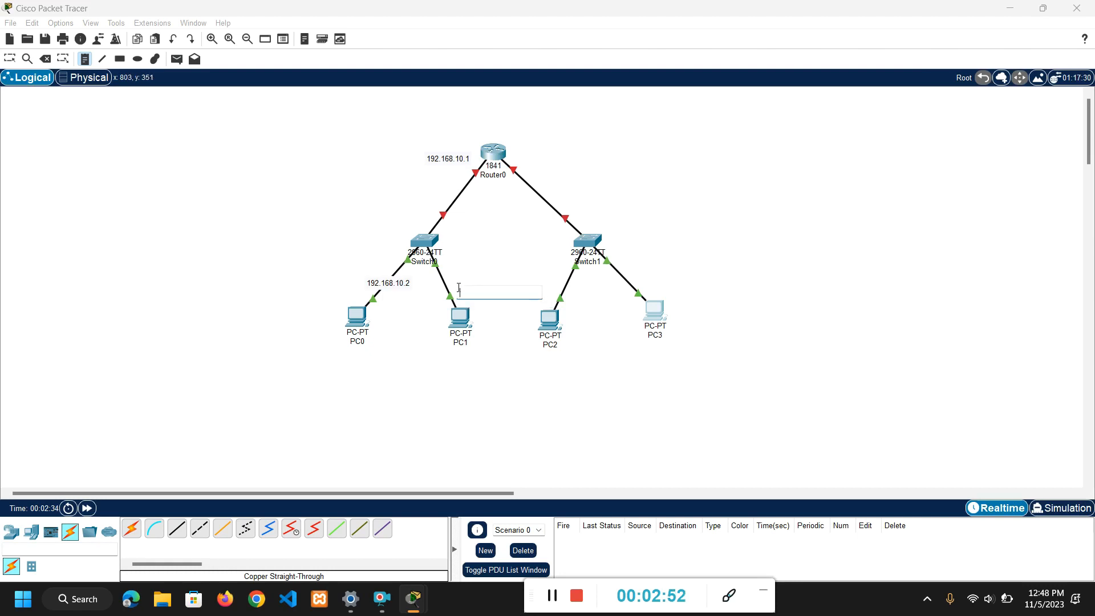
pyautogui.hotkey('ctrl', 'v')
pyautogui.write('1')
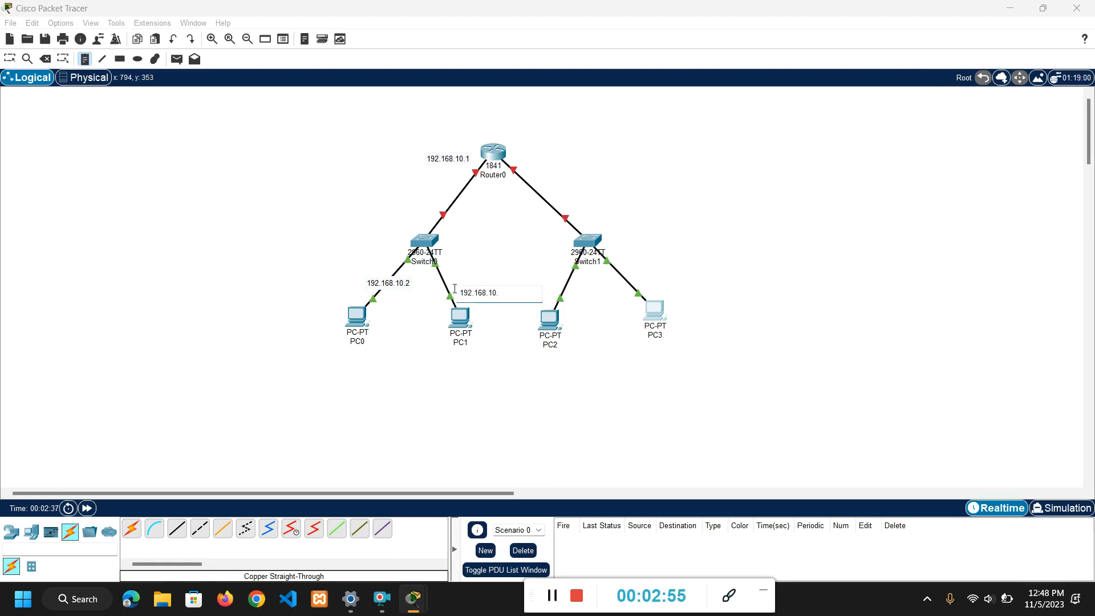
# Add a note reading 192.168.20.1 beside the link between Router0 and Switch1.
pyautogui.click(577, 194)
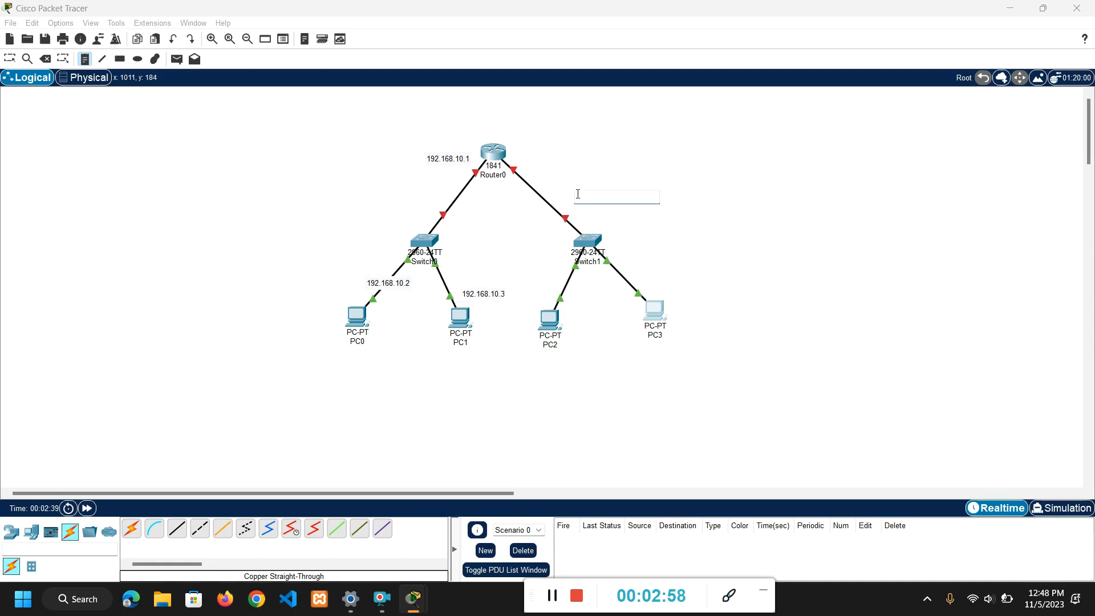
pyautogui.write('192.168.10.1')
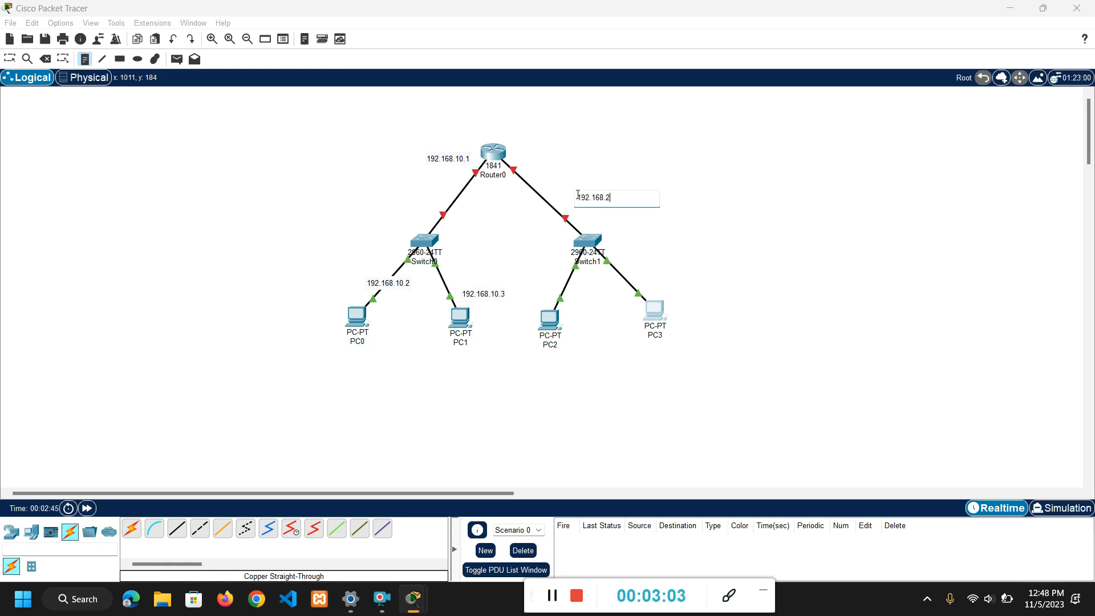
pyautogui.write('20.1')
# Add notes reading 192.168.20.2 beside PC2 and 192.168.20.3 above PC3, reusing the copied address text.
pyautogui.moveTo(622, 199)
pyautogui.mouseDown()
pyautogui.moveTo(609, 192)
pyautogui.moveTo(618, 194)
pyautogui.mouseUp()
pyautogui.click(579, 316)
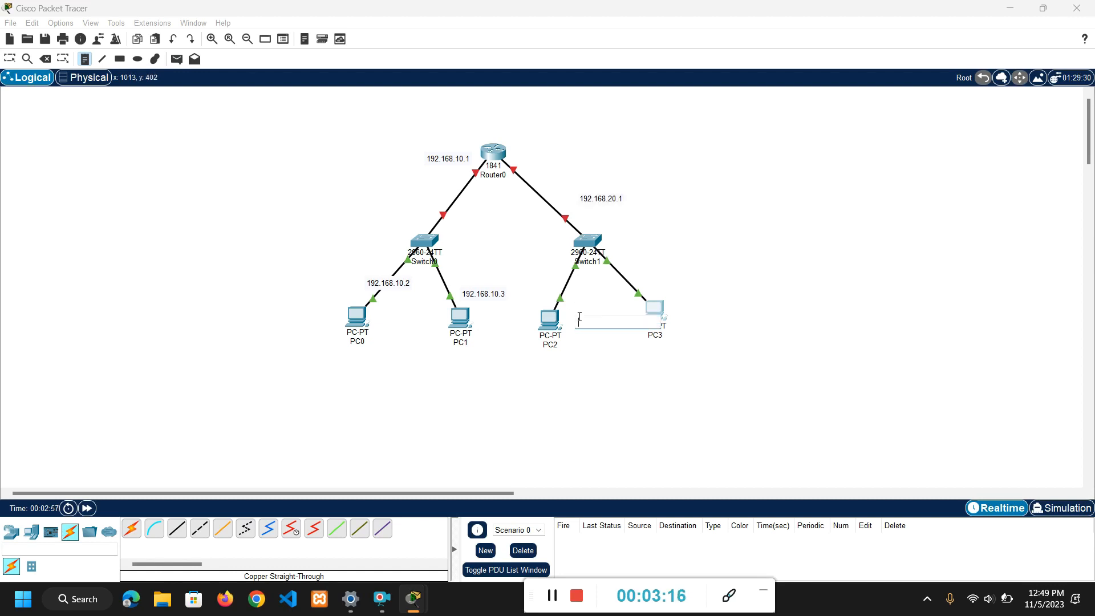
pyautogui.write('192.168.20.1')
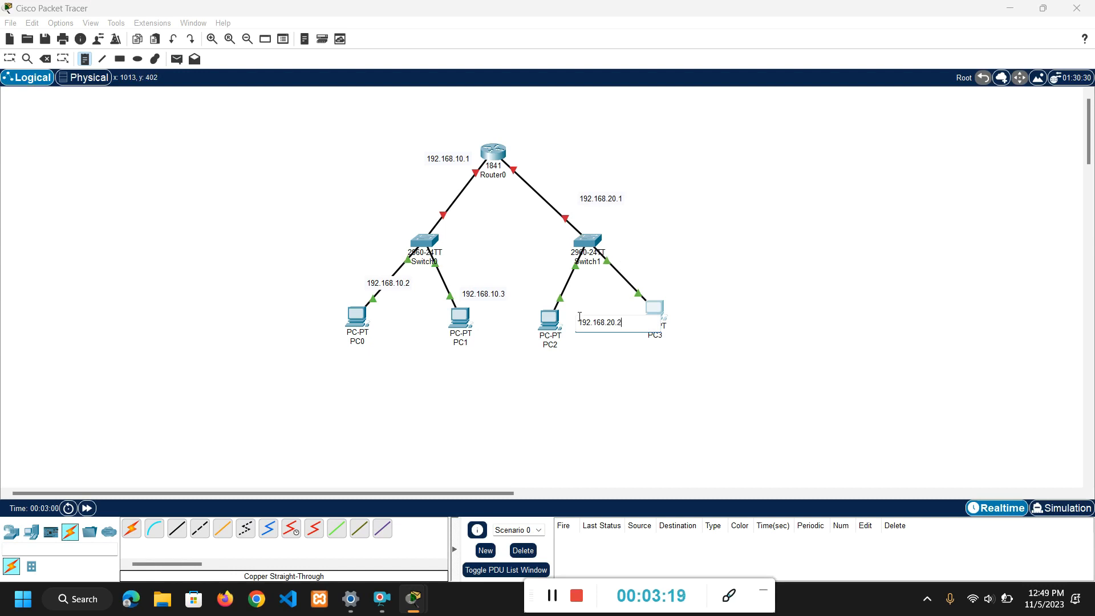
pyautogui.click(658, 278)
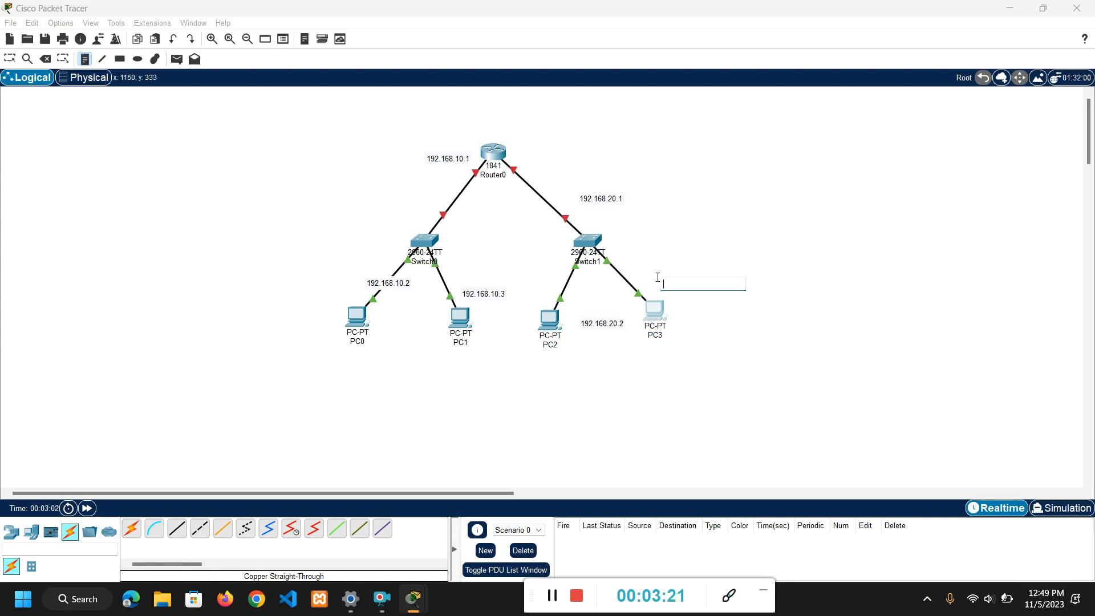
pyautogui.write('192.168.20.1')
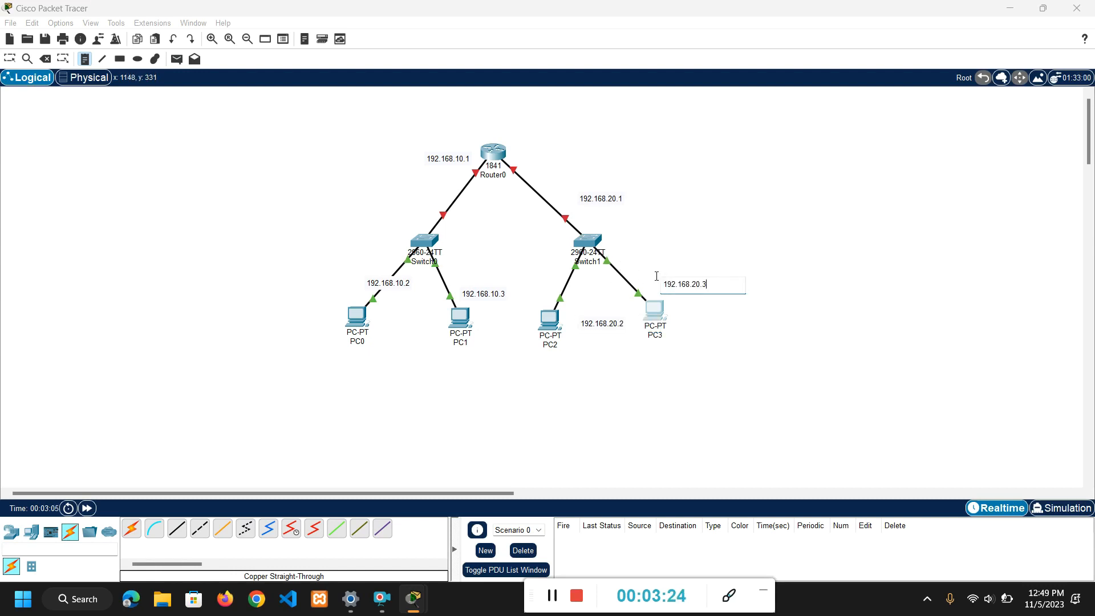
pyautogui.press('Escape')
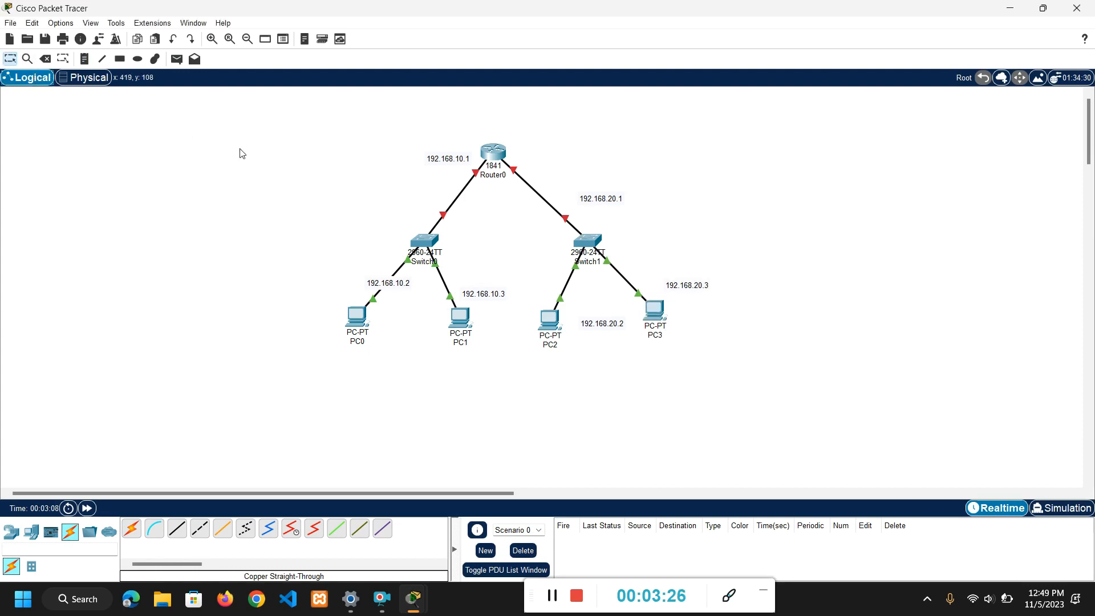
# Move the six address notes closer to their devices and links, and centre Router0 above the two switches.
pyautogui.moveTo(379, 290); pyautogui.dragTo(335, 303)
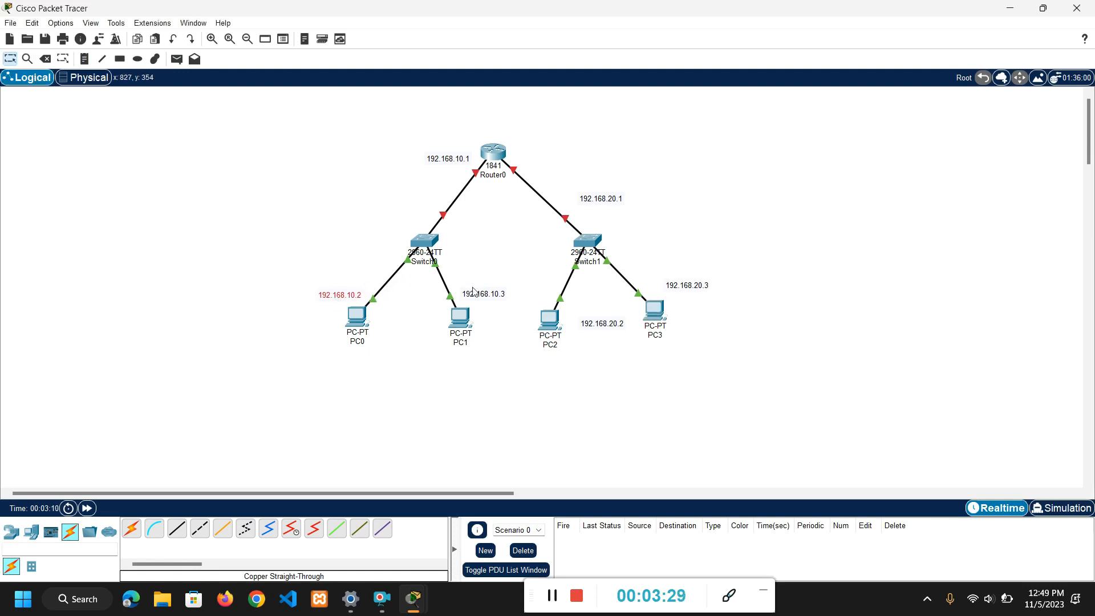
pyautogui.moveTo(474, 298); pyautogui.dragTo(425, 310)
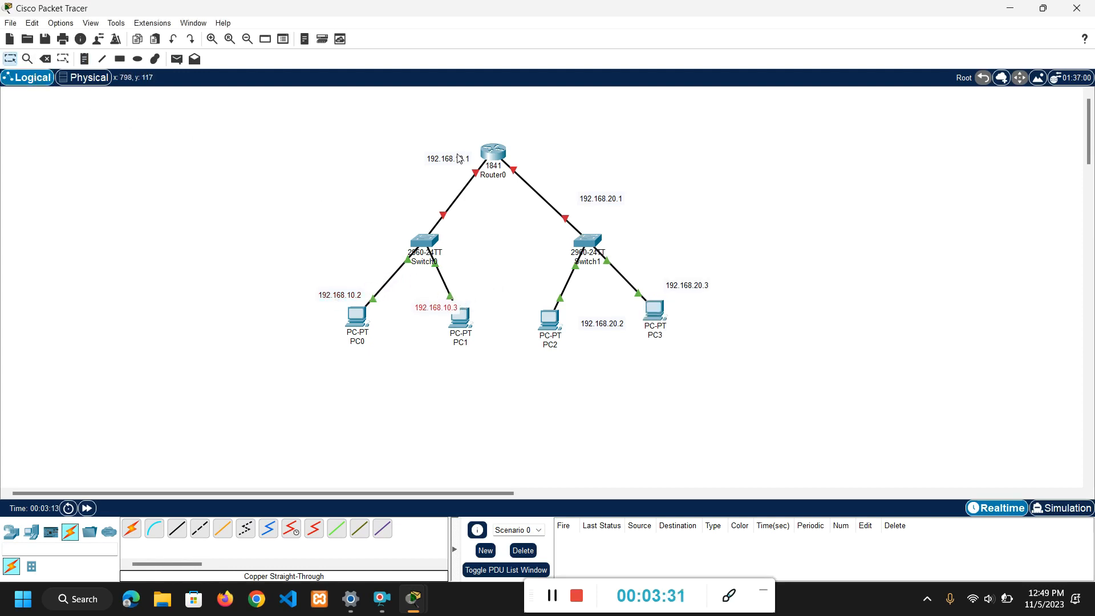
pyautogui.moveTo(458, 159); pyautogui.dragTo(447, 181)
pyautogui.moveTo(596, 198); pyautogui.dragTo(564, 196)
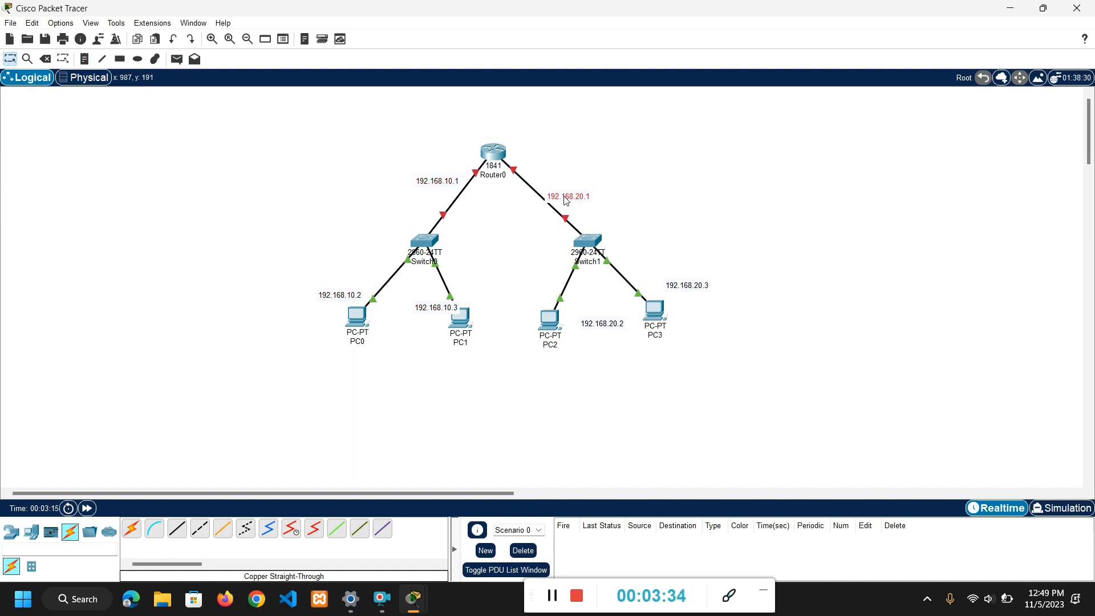
pyautogui.moveTo(493, 153); pyautogui.dragTo(512, 148)
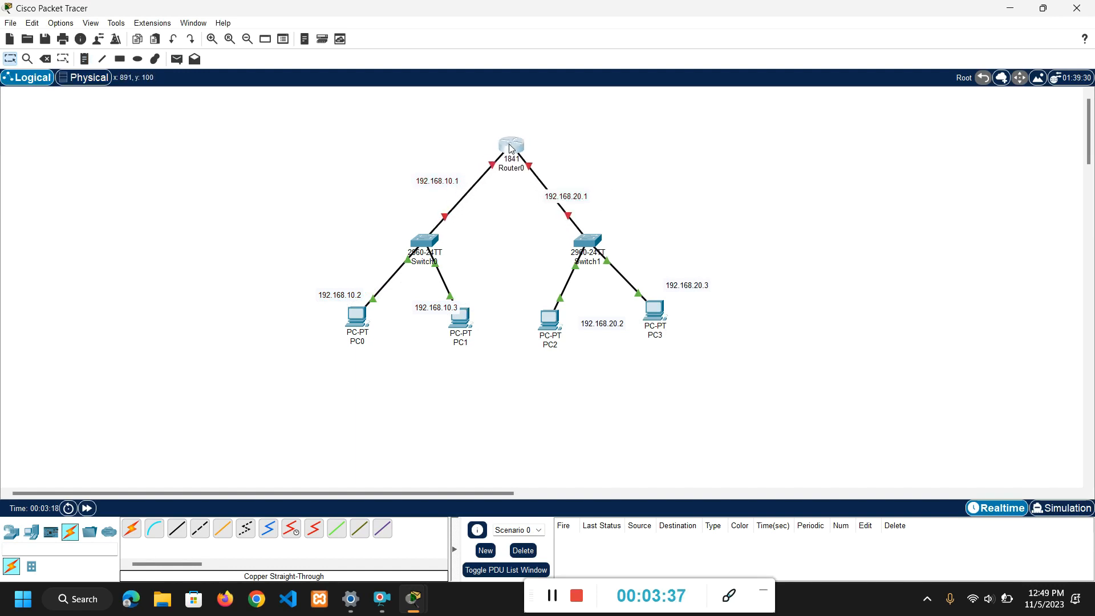
pyautogui.moveTo(584, 201); pyautogui.dragTo(589, 193)
pyautogui.moveTo(599, 328); pyautogui.dragTo(528, 310)
pyautogui.moveTo(681, 286); pyautogui.dragTo(665, 292)
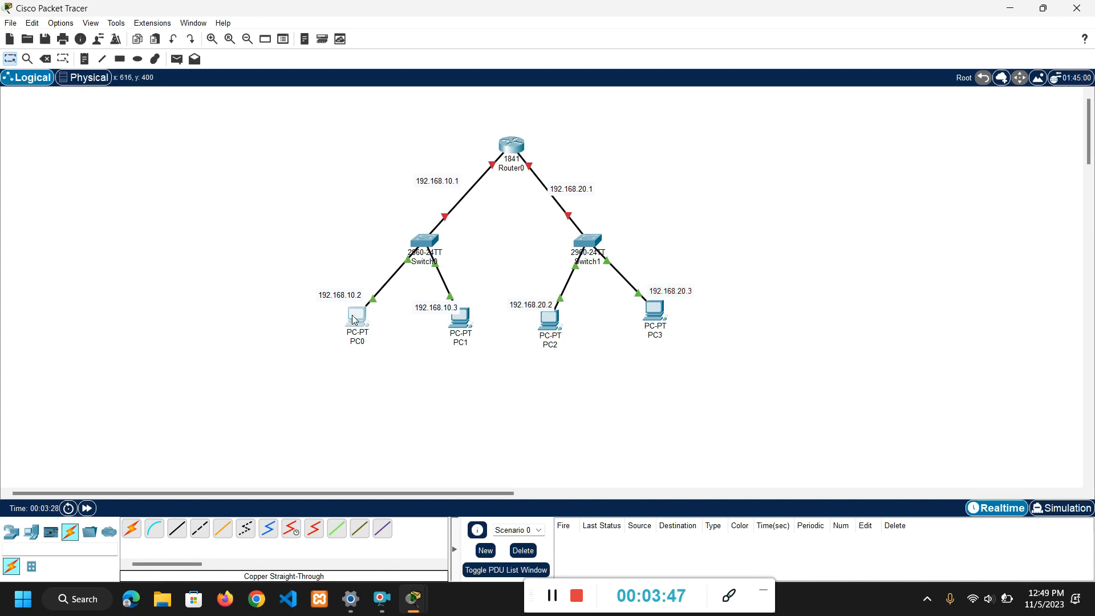
# Set PC0's static IPv4 address to 192.168.10.2 in its IP configuration.
pyautogui.click(352, 317)
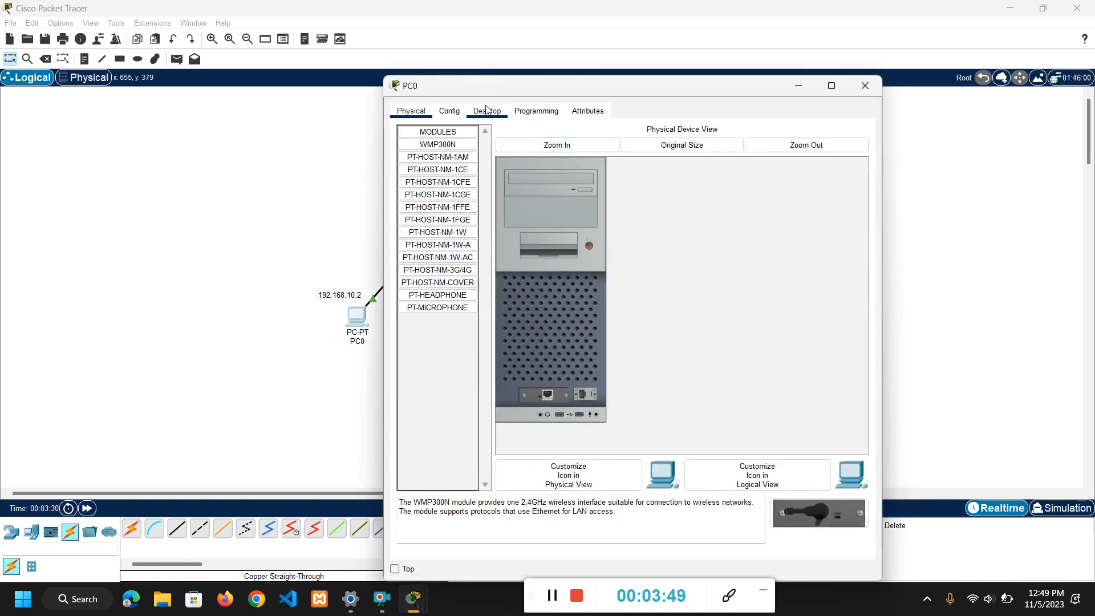
pyautogui.click(486, 110)
pyautogui.click(443, 157)
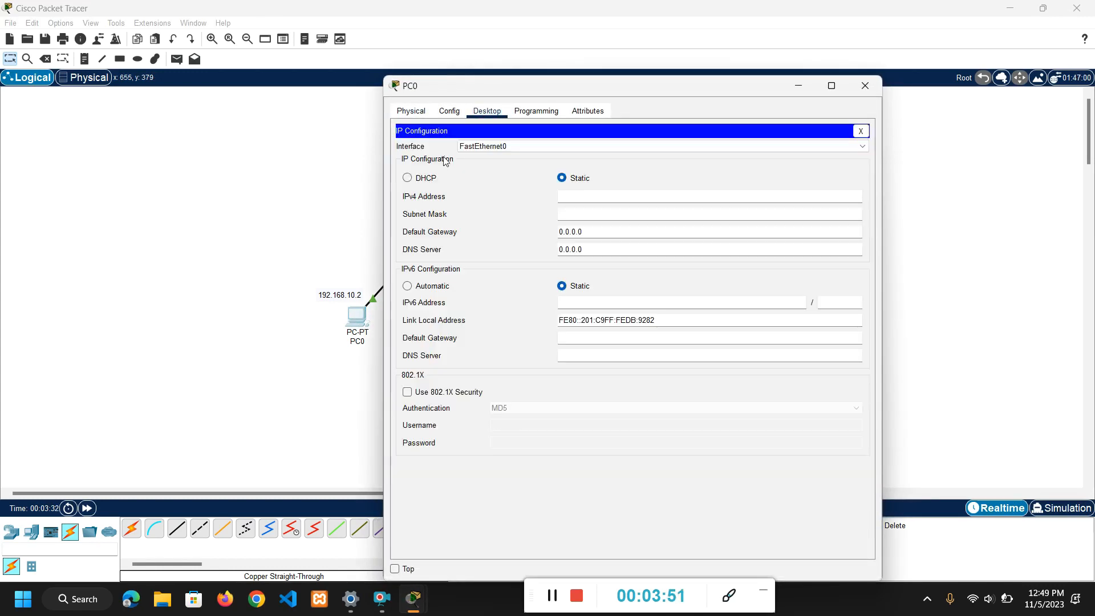
pyautogui.click(595, 200)
pyautogui.write('192.168.20.1')
pyautogui.press('BackSpace')
pyautogui.press('BackSpace')
pyautogui.press('BackSpace')
pyautogui.write('10')
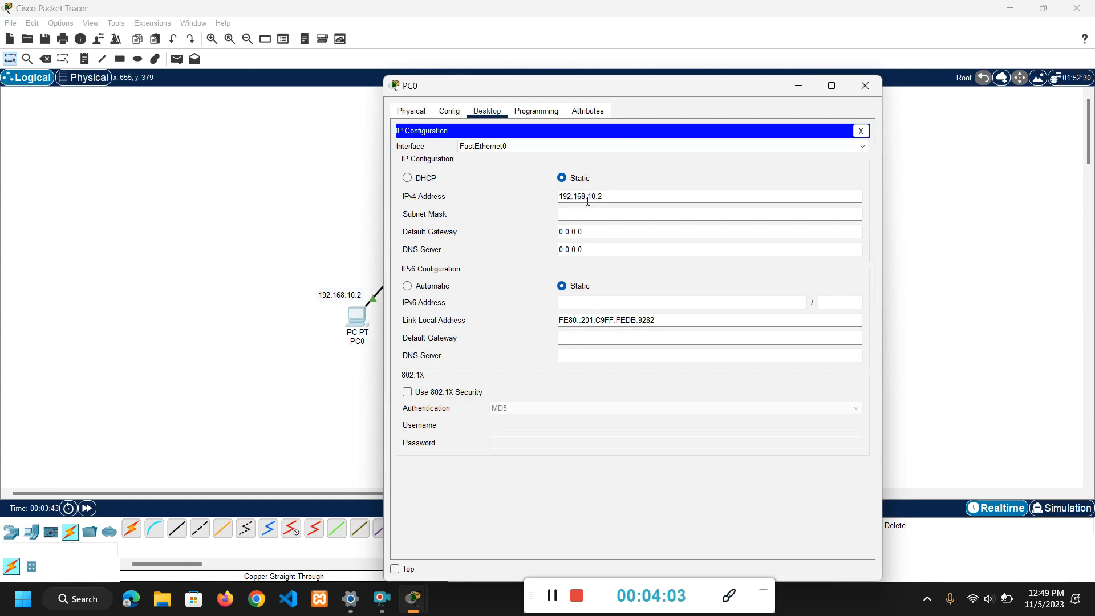
# Fill in PC0's subnet mask 255.255.255.0, set its default gateway to 192.168.10.1, and close its window.
pyautogui.moveTo(604, 196); pyautogui.dragTo(579, 195)
pyautogui.click(610, 214)
pyautogui.moveTo(600, 234); pyautogui.dragTo(561, 231)
pyautogui.write('192.168.10.2')
pyautogui.press('BackSpace')
pyautogui.write('1')
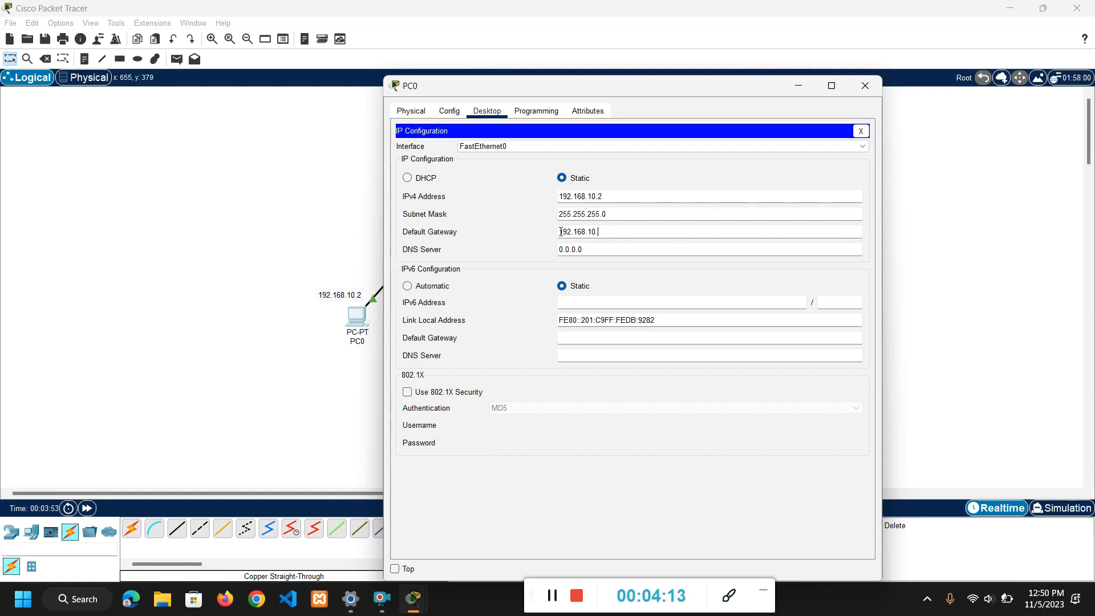
pyautogui.click(865, 85)
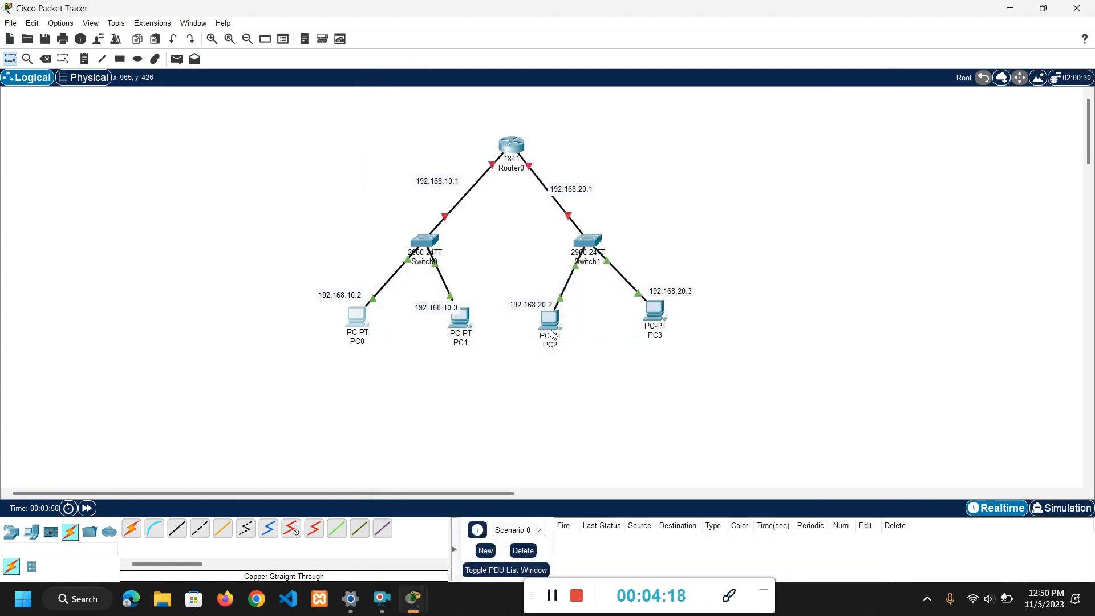
# Set PC1's static IPv4 address to 192.168.10.3 in its IP configuration.
pyautogui.click(460, 326)
pyautogui.click(486, 110)
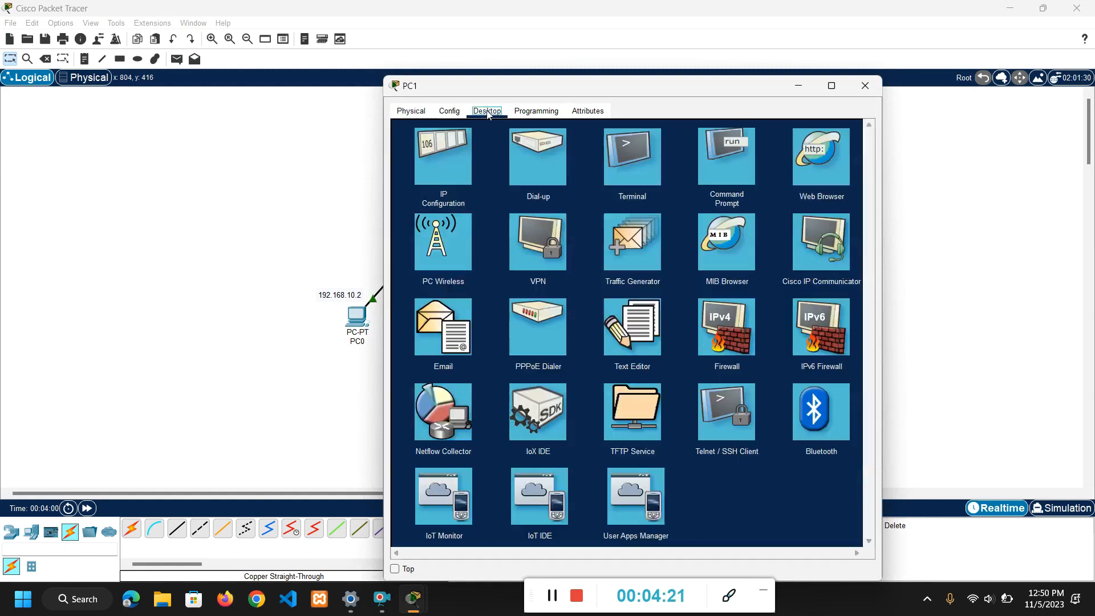
pyautogui.click(442, 153)
pyautogui.click(604, 198)
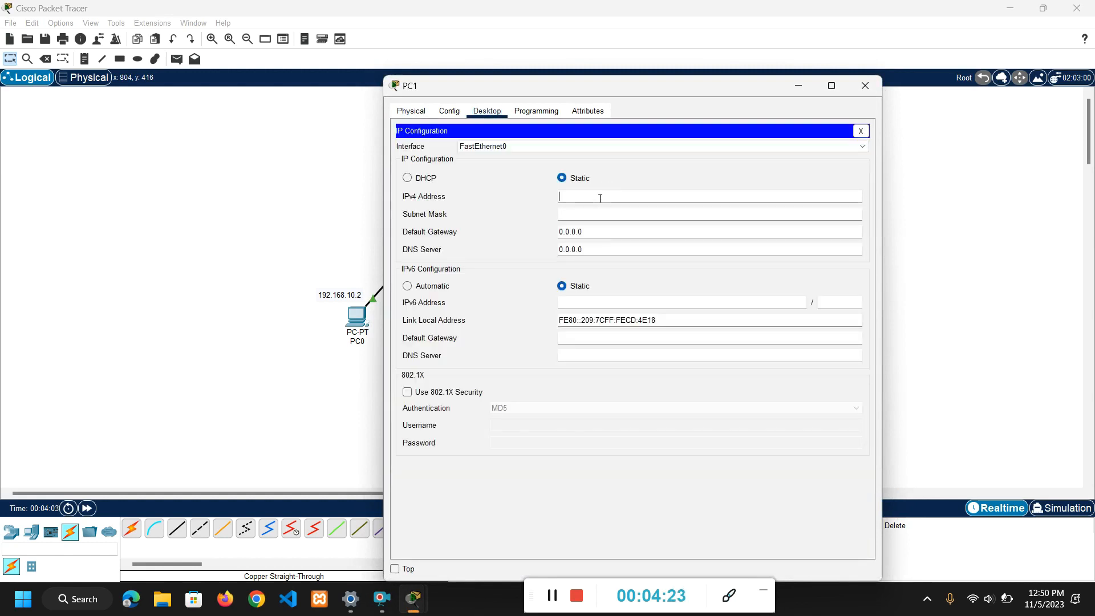
pyautogui.write('192.168.10.3')
# Fill in PC1's subnet mask 255.255.255.0, set its default gateway to 192.168.10.1, and close its window.
pyautogui.click(595, 215)
pyautogui.press('Tab')
pyautogui.moveTo(584, 231); pyautogui.dragTo(559, 232)
pyautogui.write('192.168.10.2')
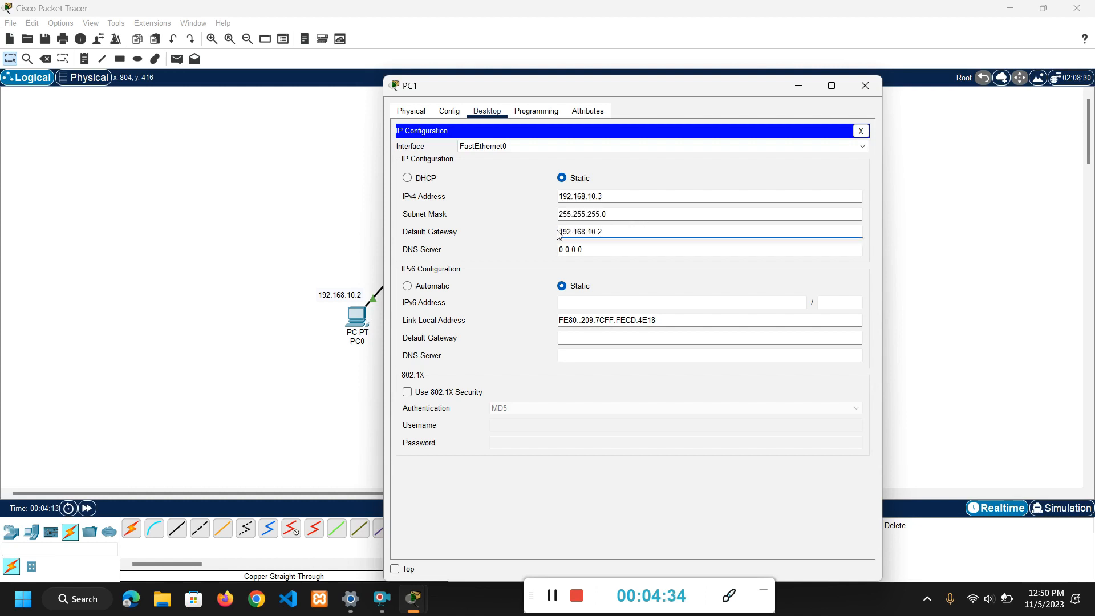
pyautogui.press('BackSpace')
pyautogui.write('1')
pyautogui.click(864, 86)
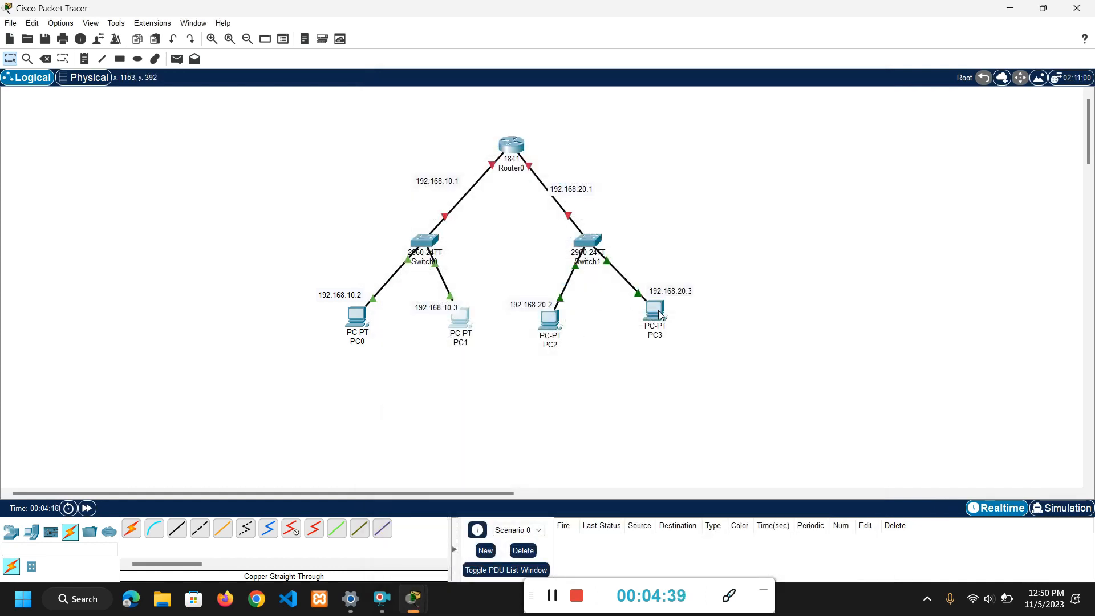
pyautogui.click(552, 331)
pyautogui.click(486, 149)
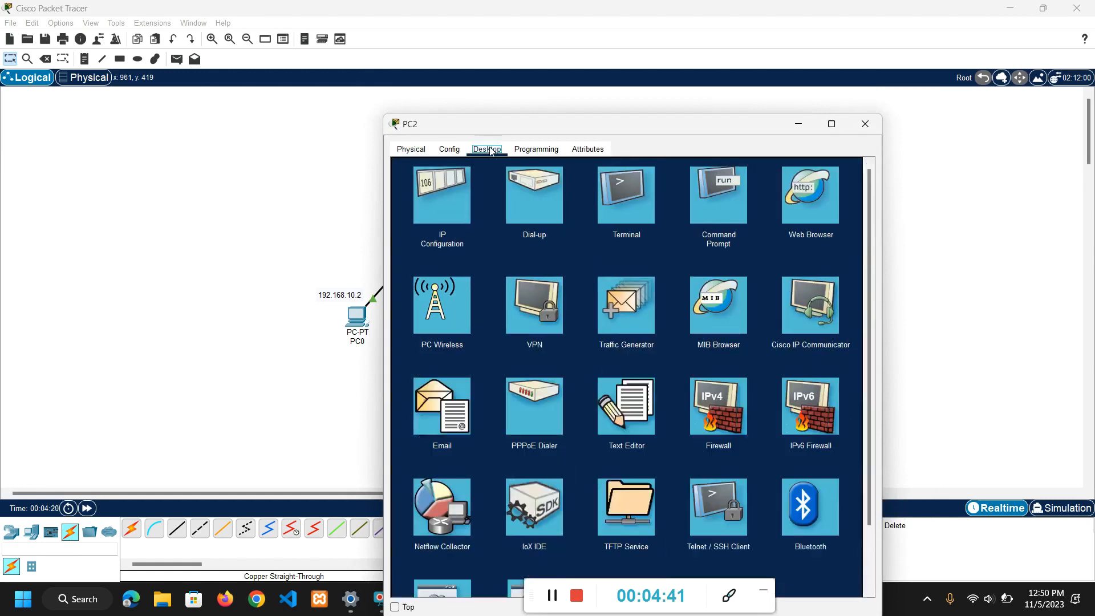
pyautogui.click(865, 124)
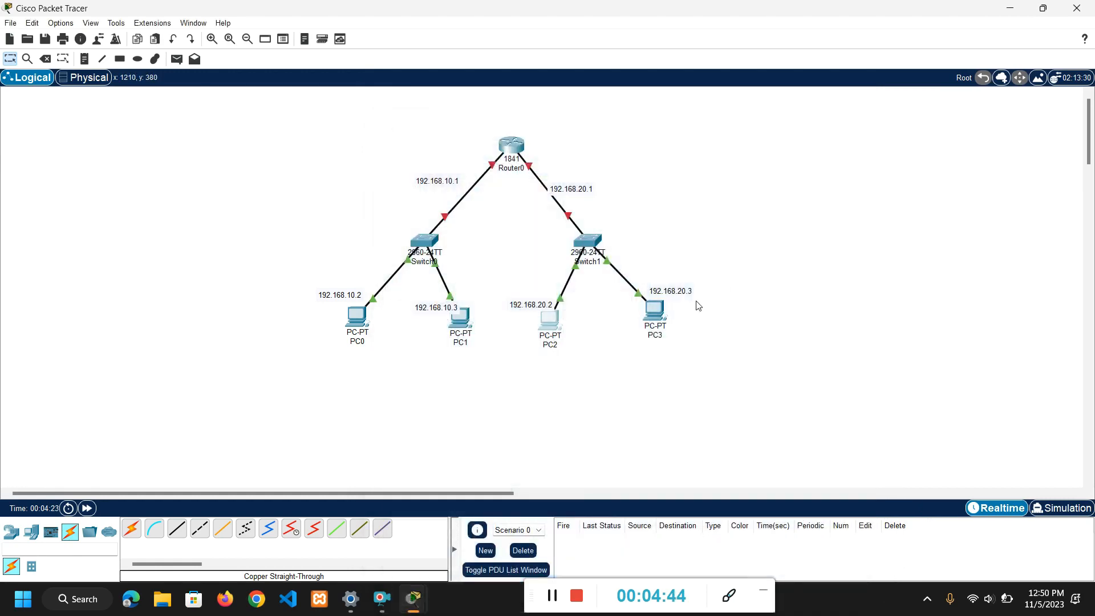
# Set PC2's static IPv4 address to 192.168.20.2, copied from its canvas label, and fill in subnet mask 255.255.255.0.
pyautogui.doubleClick(546, 307)
pyautogui.moveTo(551, 304); pyautogui.dragTo(516, 297)
pyautogui.hotkey('ctrl', 'c')
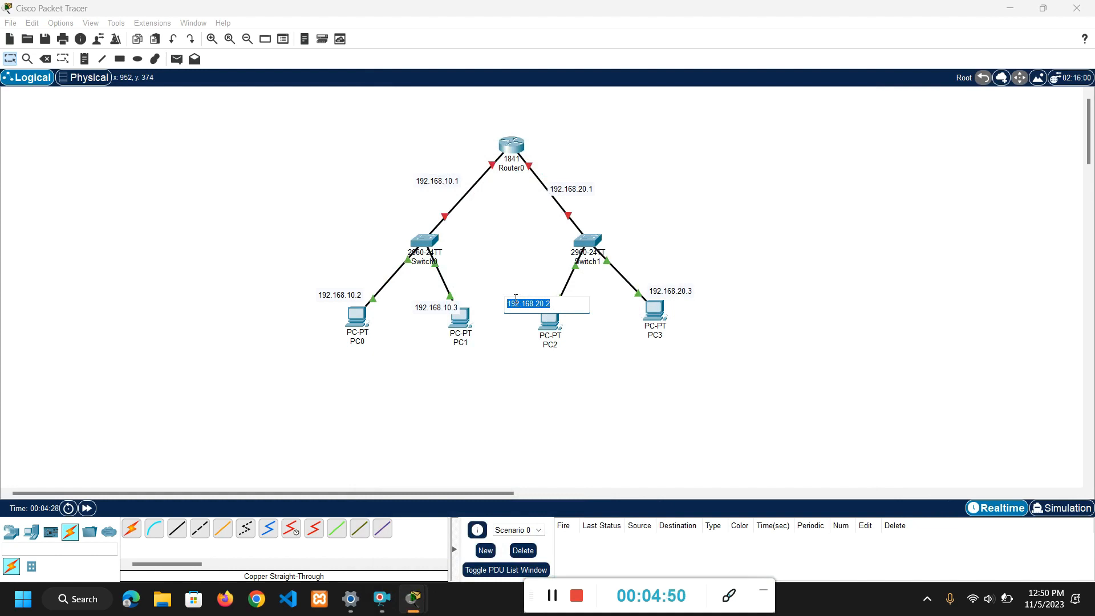
pyautogui.click(542, 334)
pyautogui.click(549, 327)
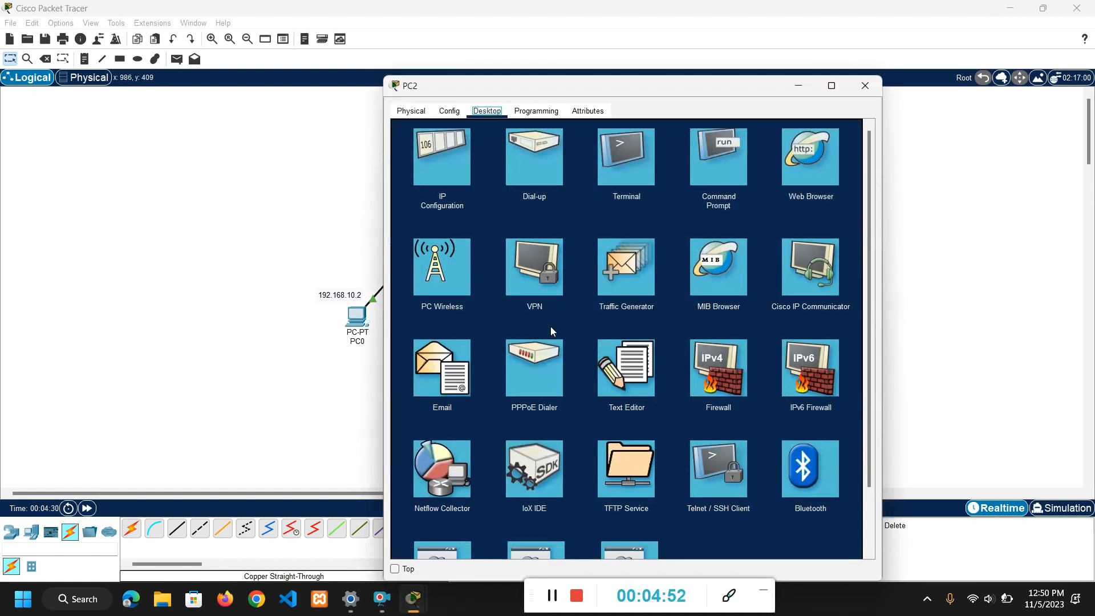
pyautogui.click(427, 181)
pyautogui.click(576, 197)
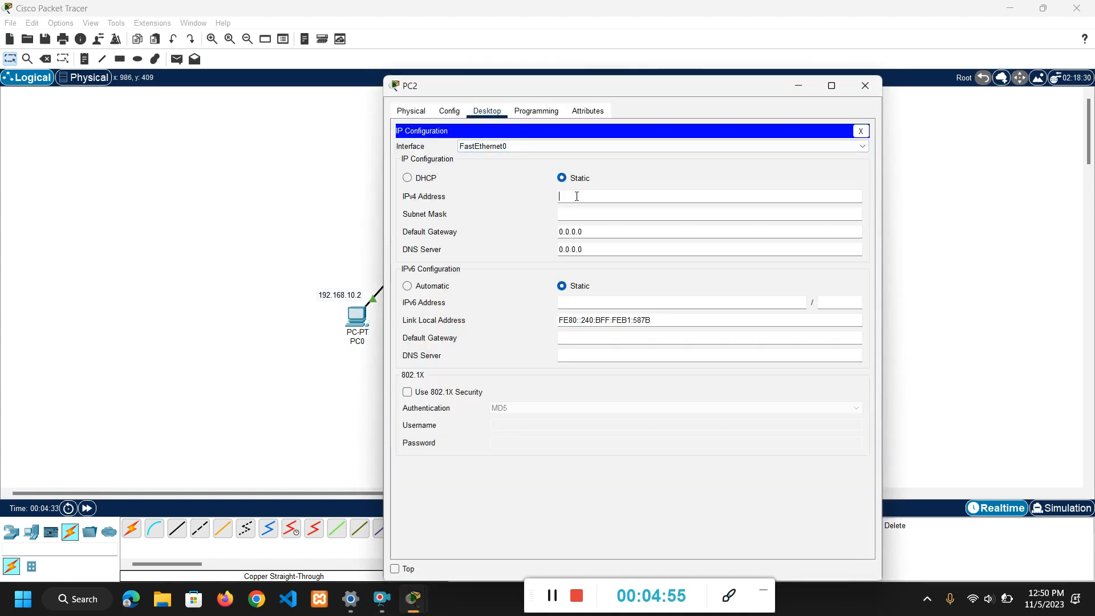
pyautogui.hotkey('ctrl', 'v')
pyautogui.press('Tab')
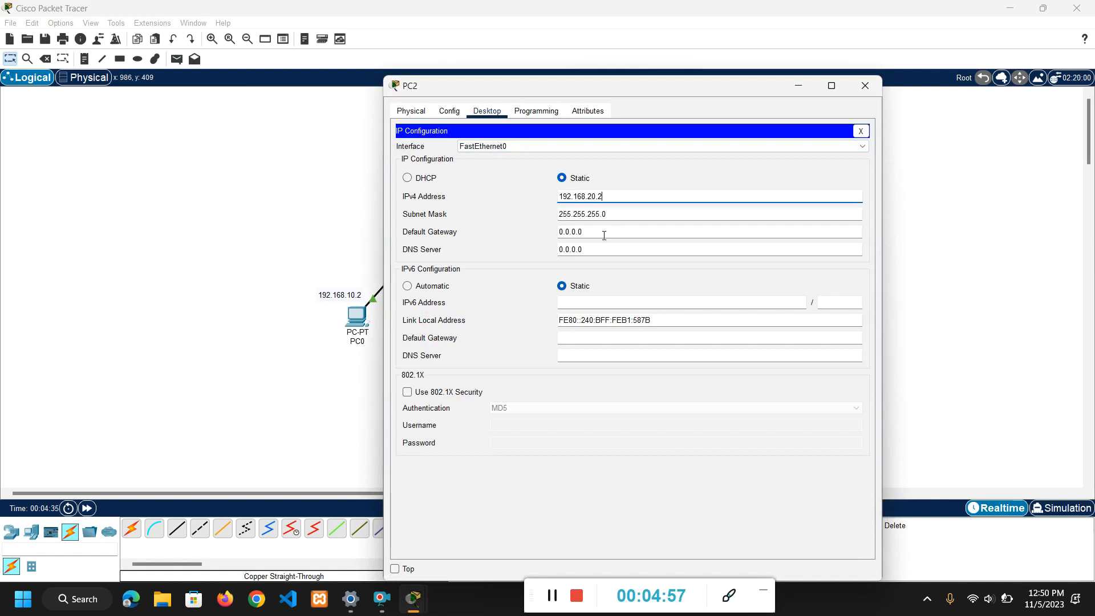
# Set PC2's default gateway to 192.168.20.1 and close its window.
pyautogui.click(589, 232)
pyautogui.moveTo(589, 232); pyautogui.dragTo(559, 238)
pyautogui.hotkey('ctrl', 'v')
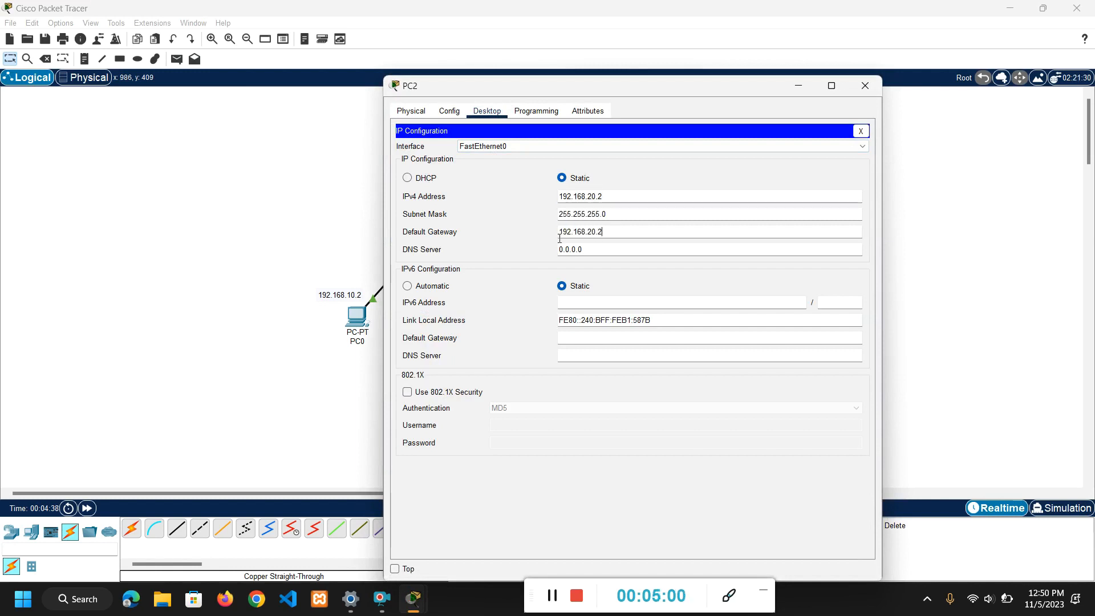
pyautogui.write('1')
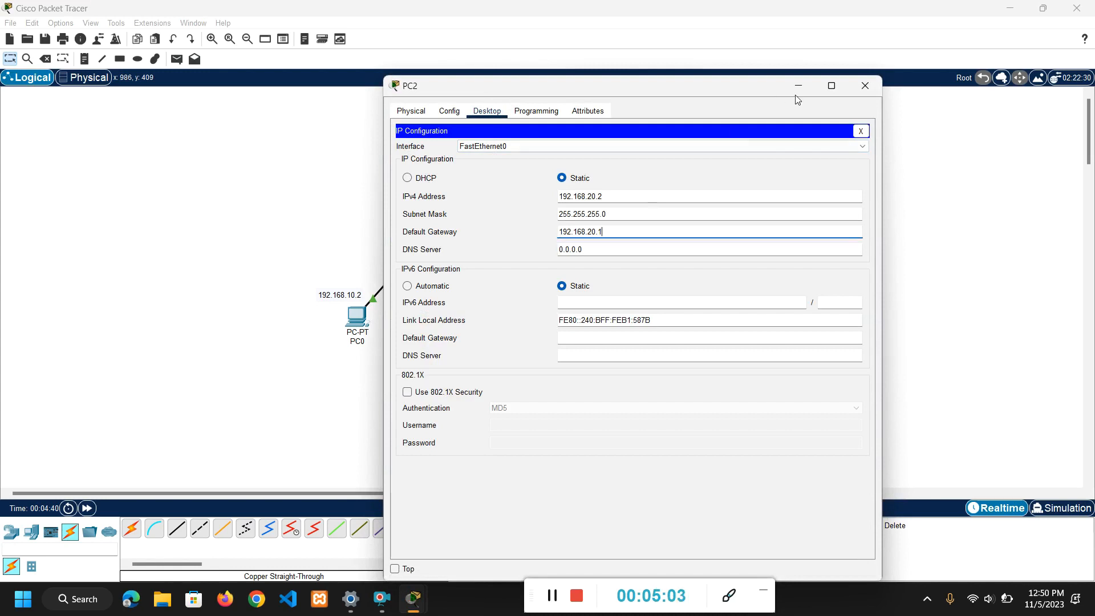
pyautogui.click(864, 81)
# Set PC3's static IPv4 address to 192.168.20.3 in its IP configuration and fill in subnet mask 255.255.255.0.
pyautogui.click(659, 313)
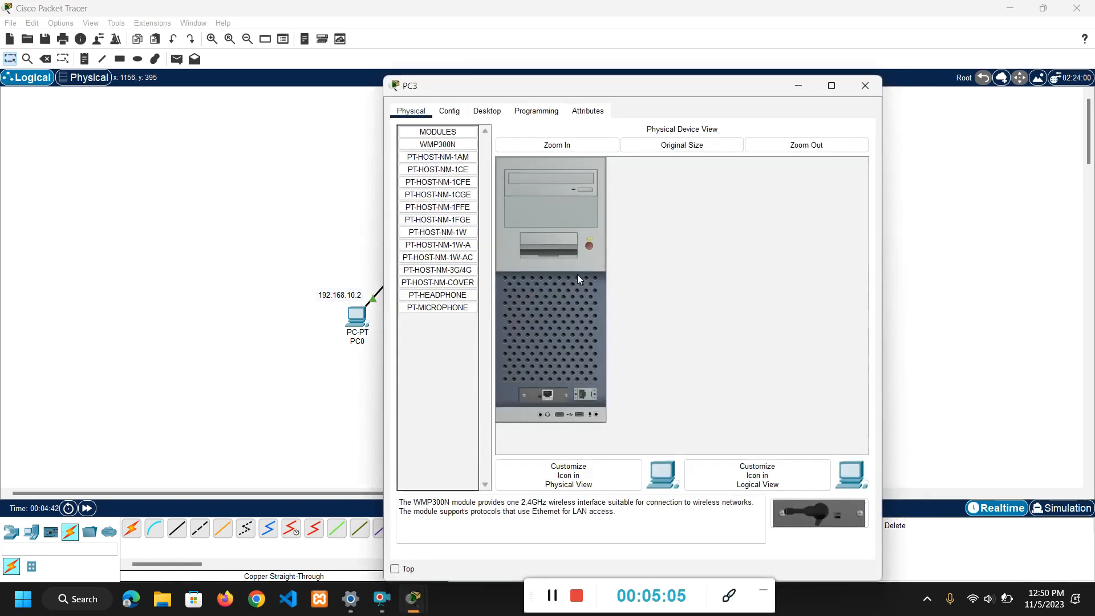
pyautogui.click(486, 111)
pyautogui.click(442, 157)
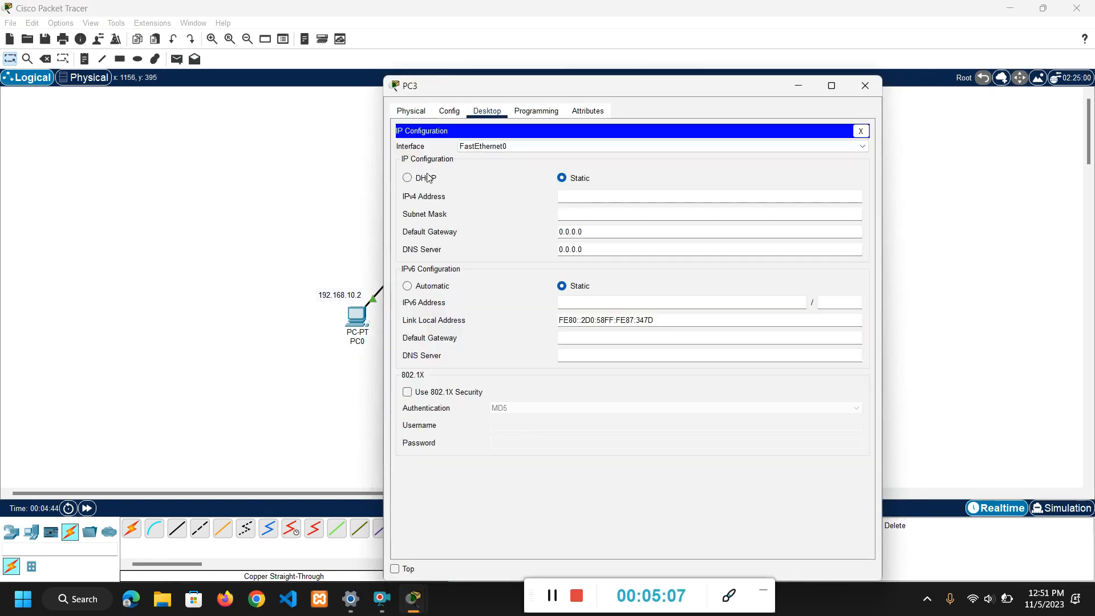
pyautogui.click(609, 197)
pyautogui.write('192.168.20.3')
pyautogui.press('Tab')
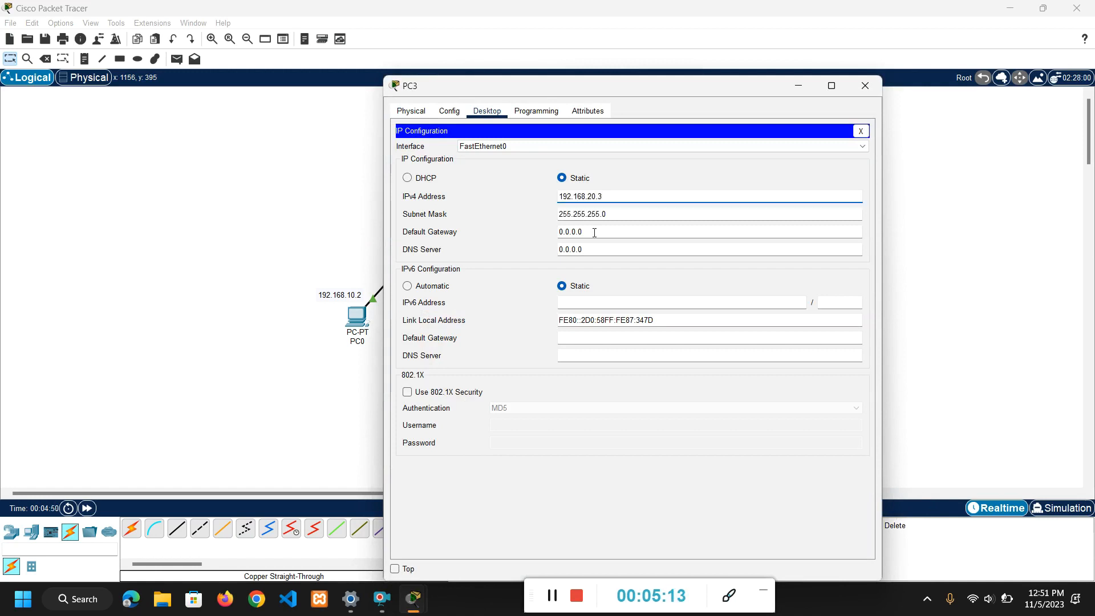
# Set PC3's default gateway to 192.168.20.1 and close its window.
pyautogui.moveTo(593, 232); pyautogui.dragTo(559, 231)
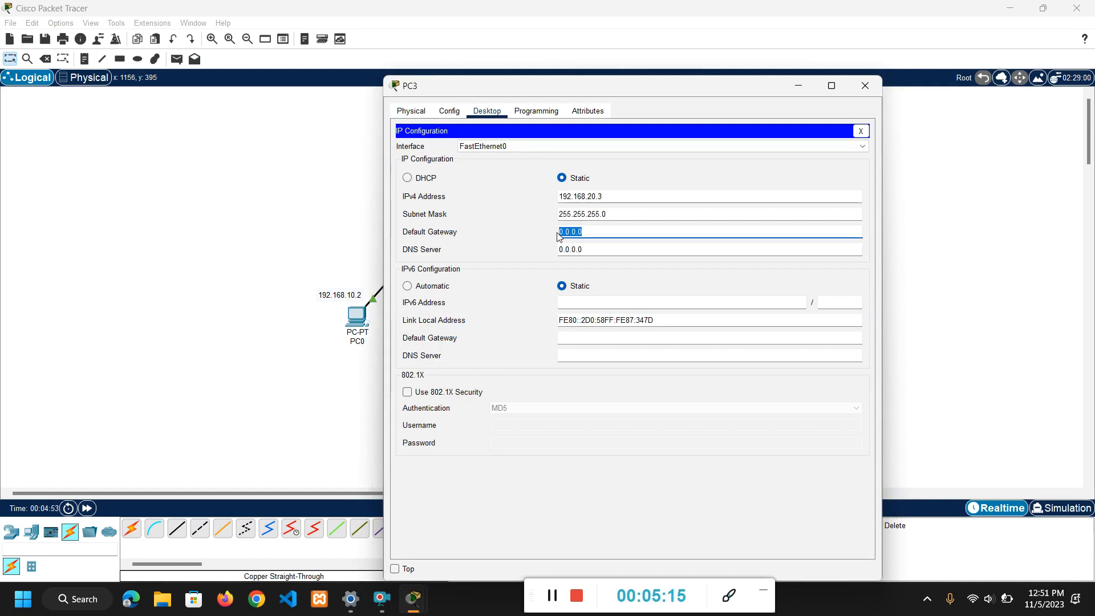
pyautogui.write('1')
pyautogui.hotkey('ctrl', 'v')
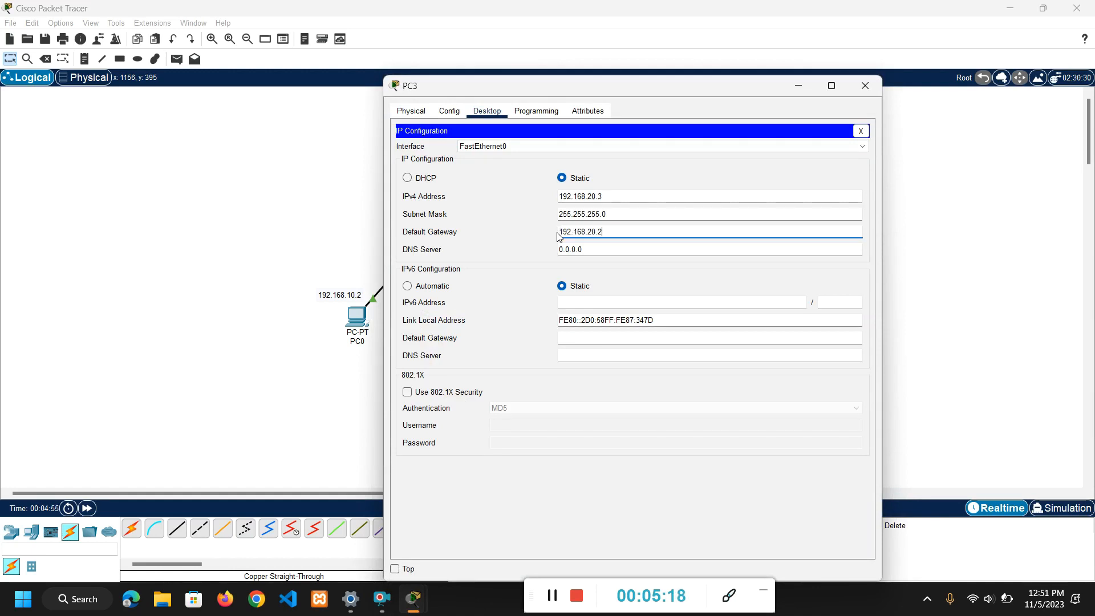
pyautogui.write('1')
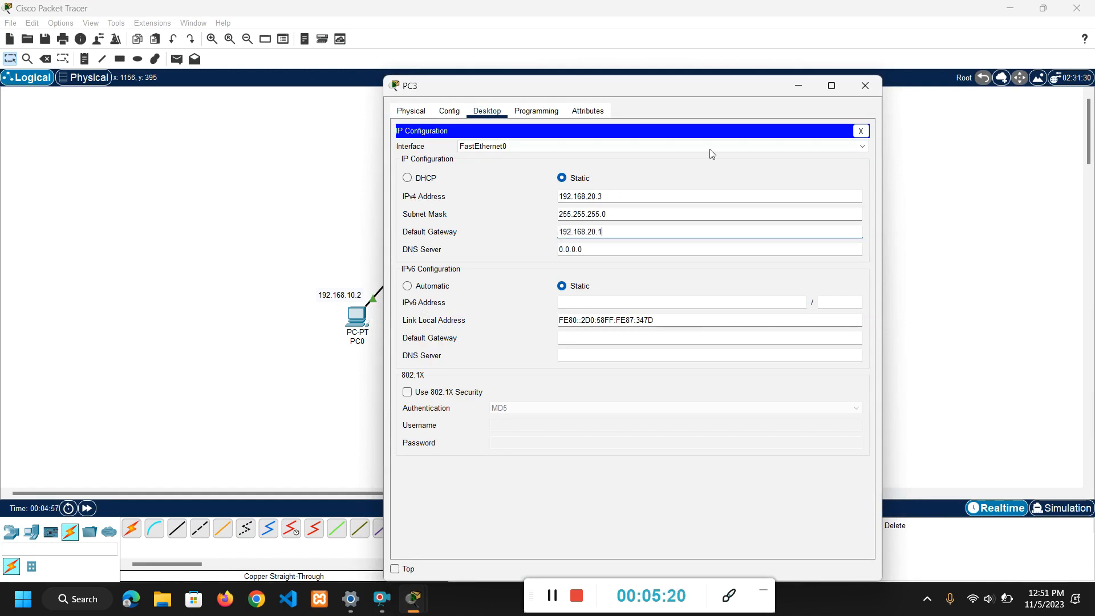
pyautogui.click(865, 85)
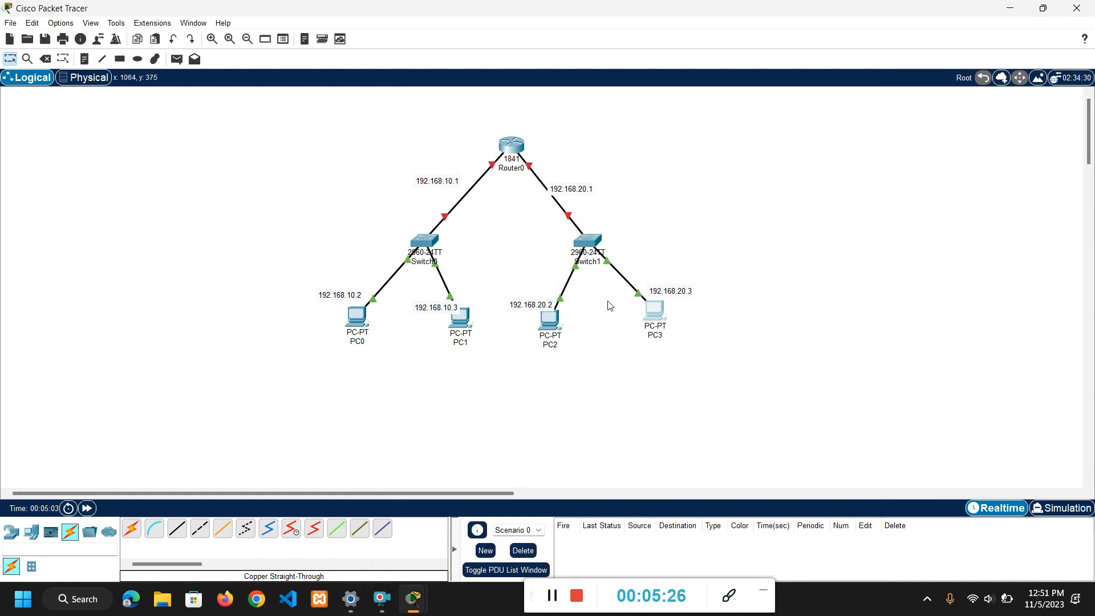
# Open Router0's command line, answer no to the initial configuration dialog, and start the console session.
pyautogui.click(510, 146)
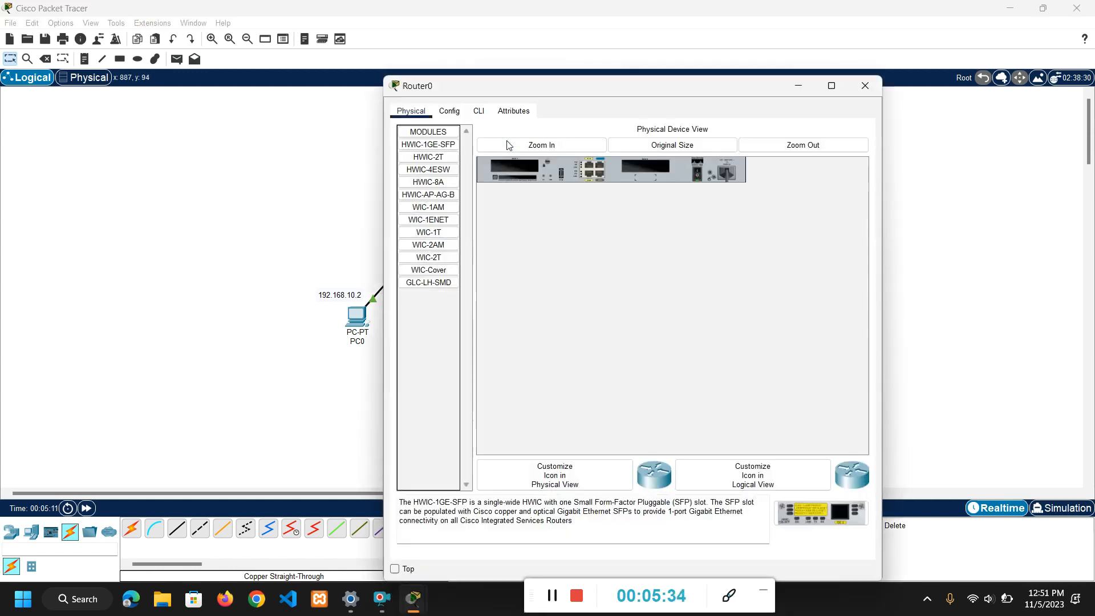
pyautogui.click(479, 111)
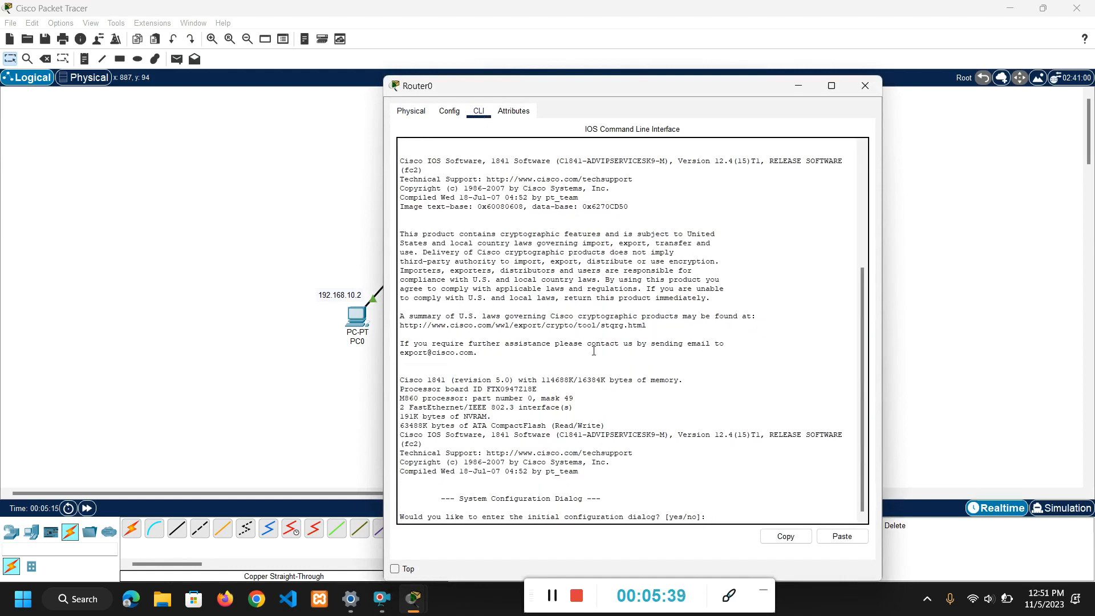
pyautogui.write('no')
pyautogui.press('Return')
# Enter privileged mode with en and global configuration mode with conf t on Router0.
pyautogui.press('Return')
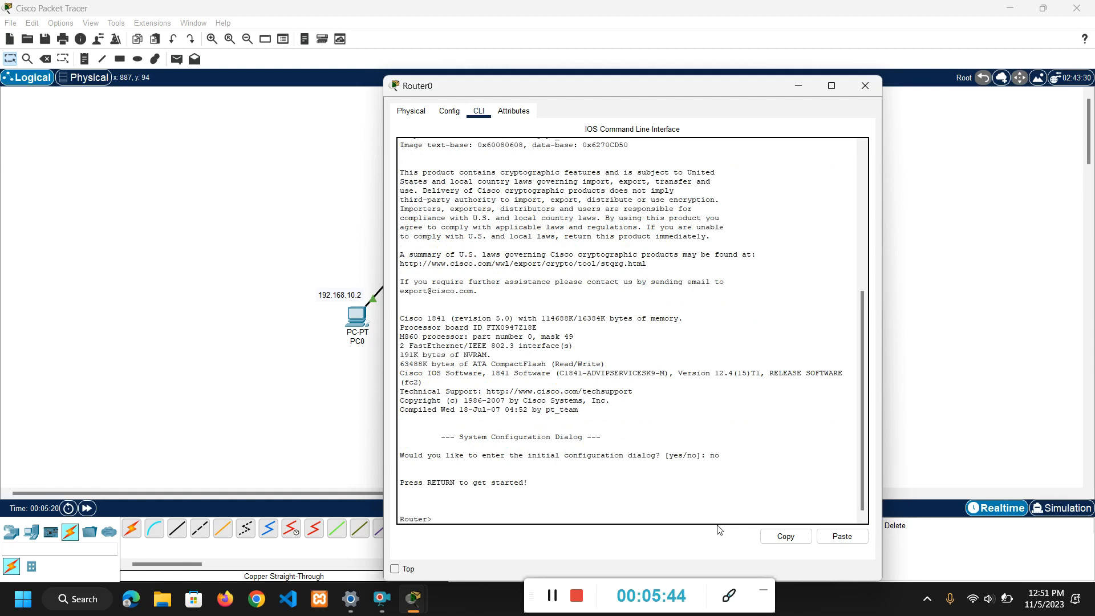
pyautogui.write('en')
pyautogui.press('Return')
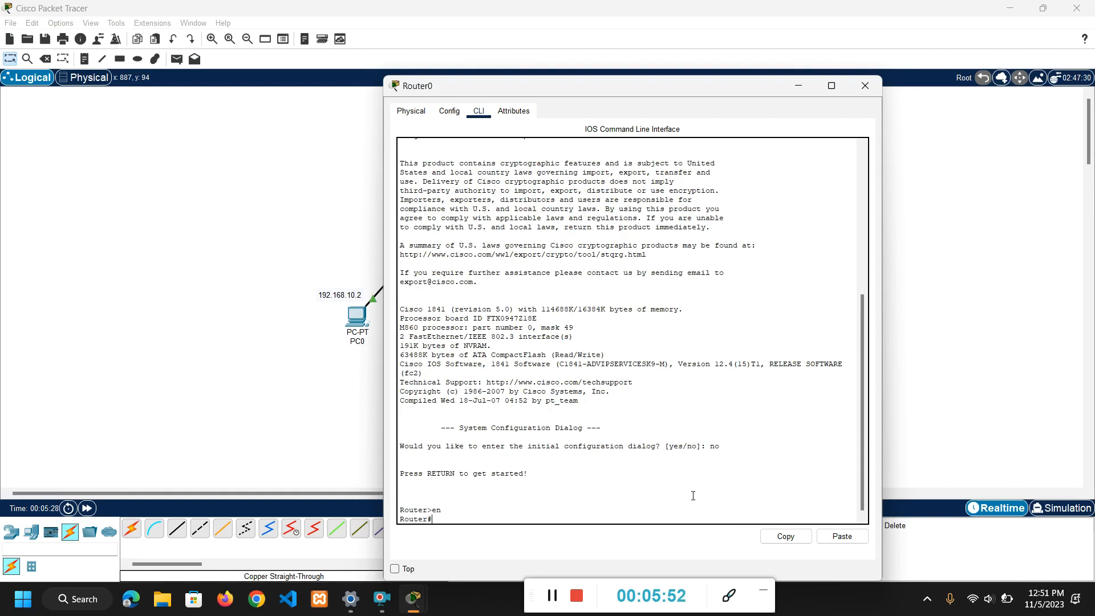
pyautogui.write('conf t')
pyautogui.press('Return')
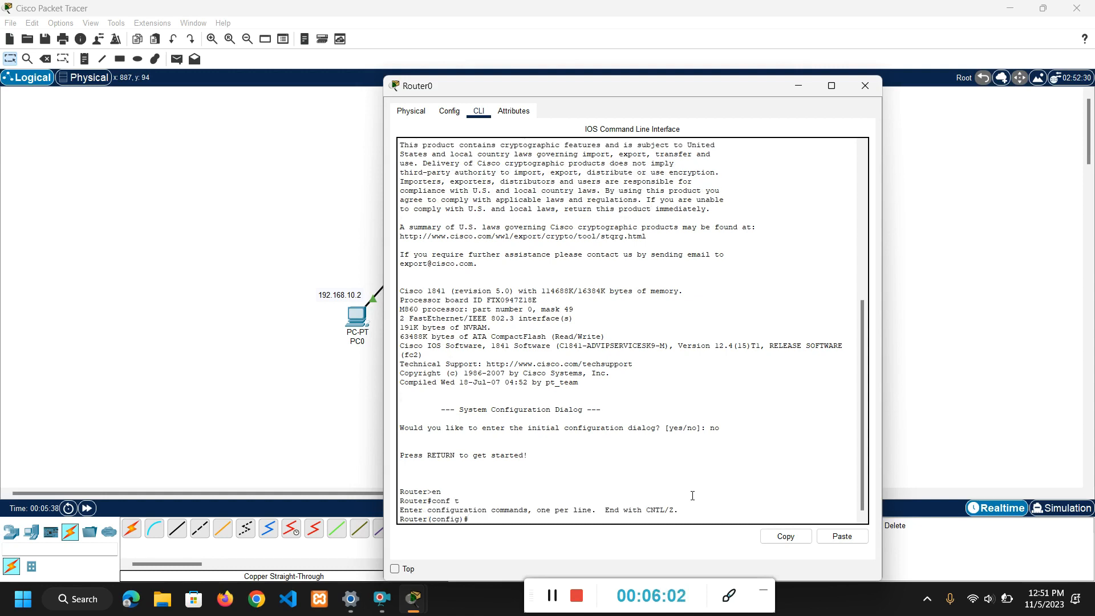
# Enter interface configuration for Router0's first FastEthernet port with the command interface fa0/0.
pyautogui.write('nterface fa0/0')
pyautogui.press('Return')
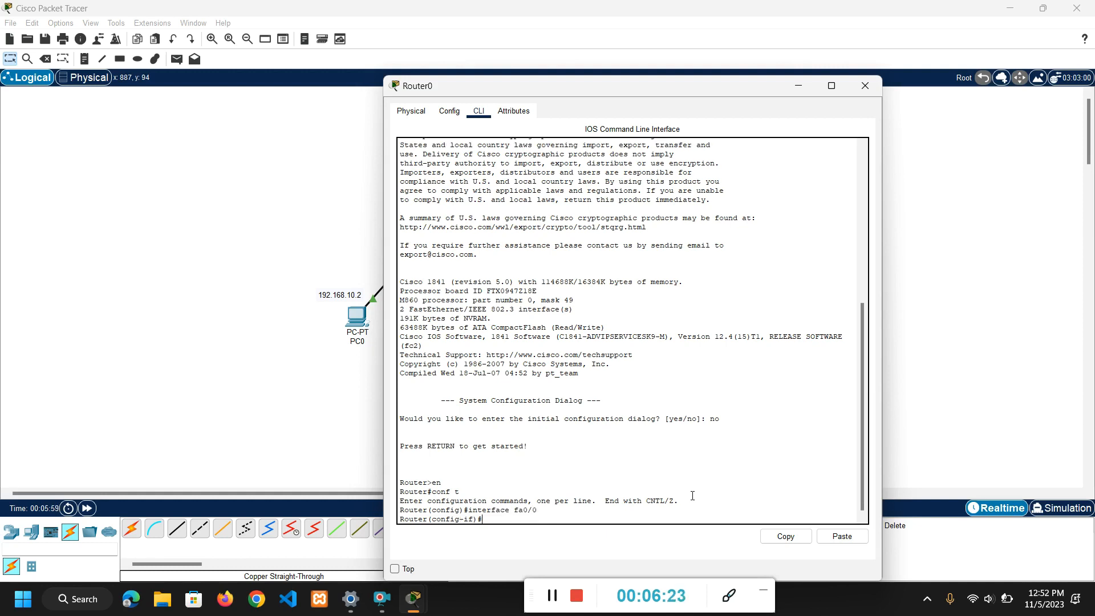
# Assign IP address 192.168.10.1 with subnet mask 255.255.255.0 to Router0's fa0/0 interface.
pyautogui.write('ip address')
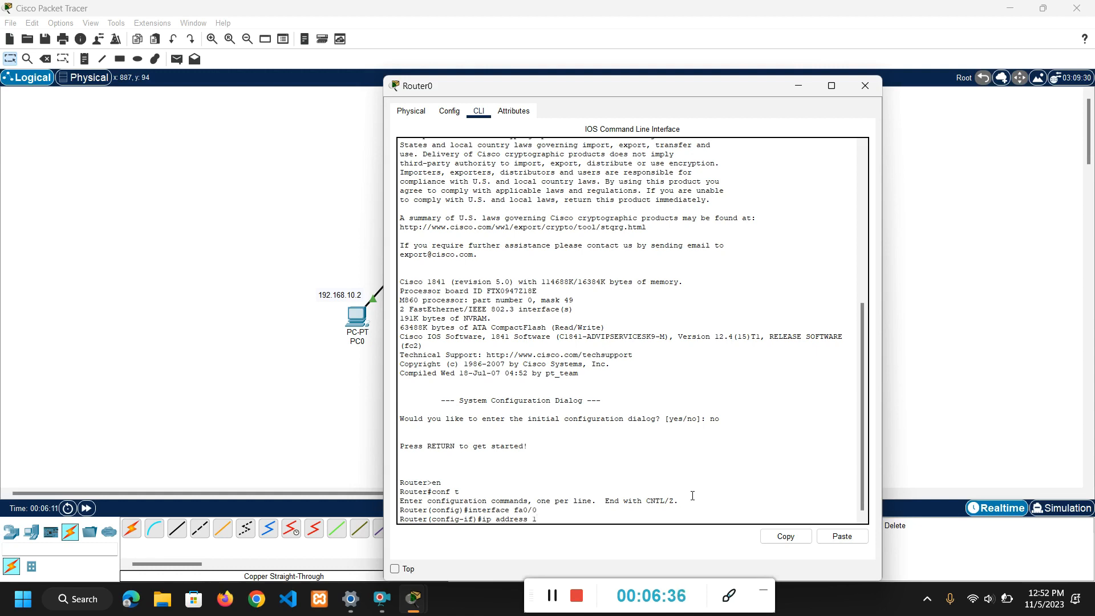
pyautogui.write('192.168.10.')
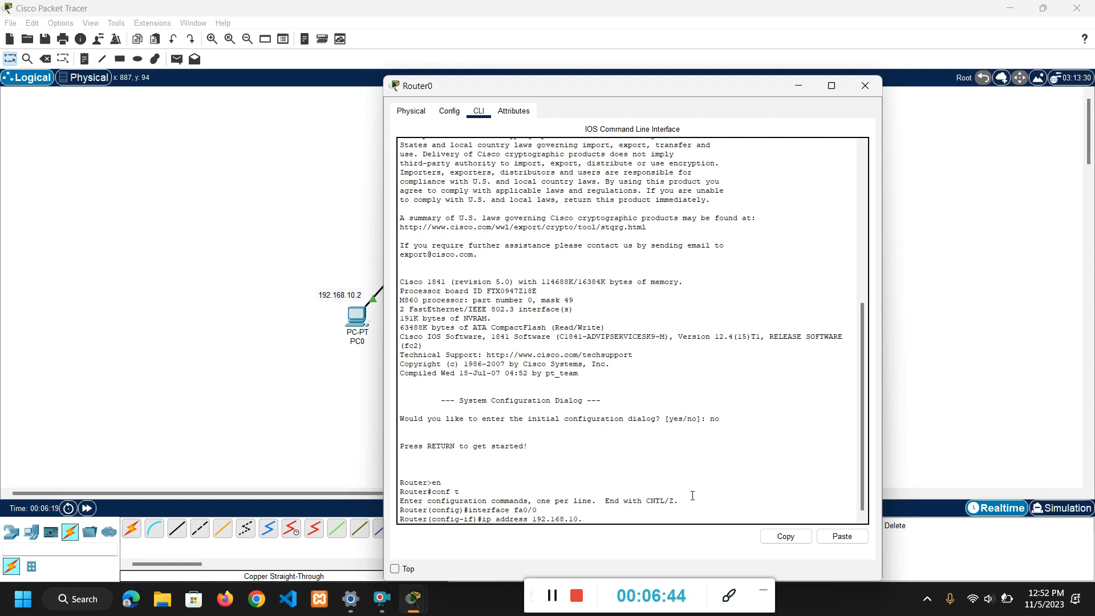
pyautogui.write('1 255.255.255.0')
pyautogui.press('Return')
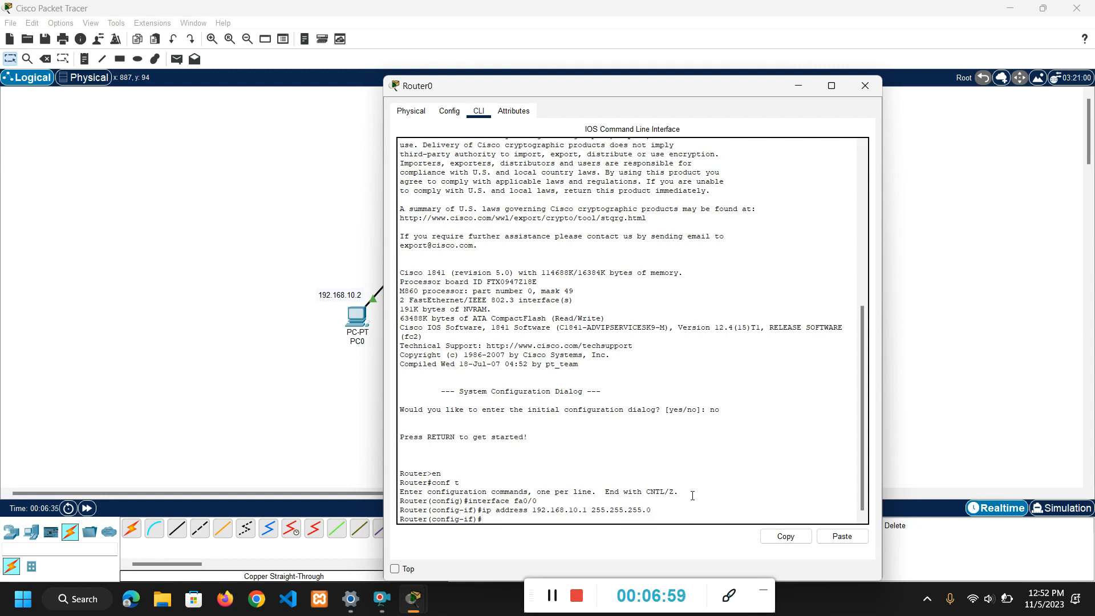
# Enable Router0's fa0/0 interface with no shutdown and return to the command prompt.
pyautogui.write('no shutdown')
pyautogui.press('Return')
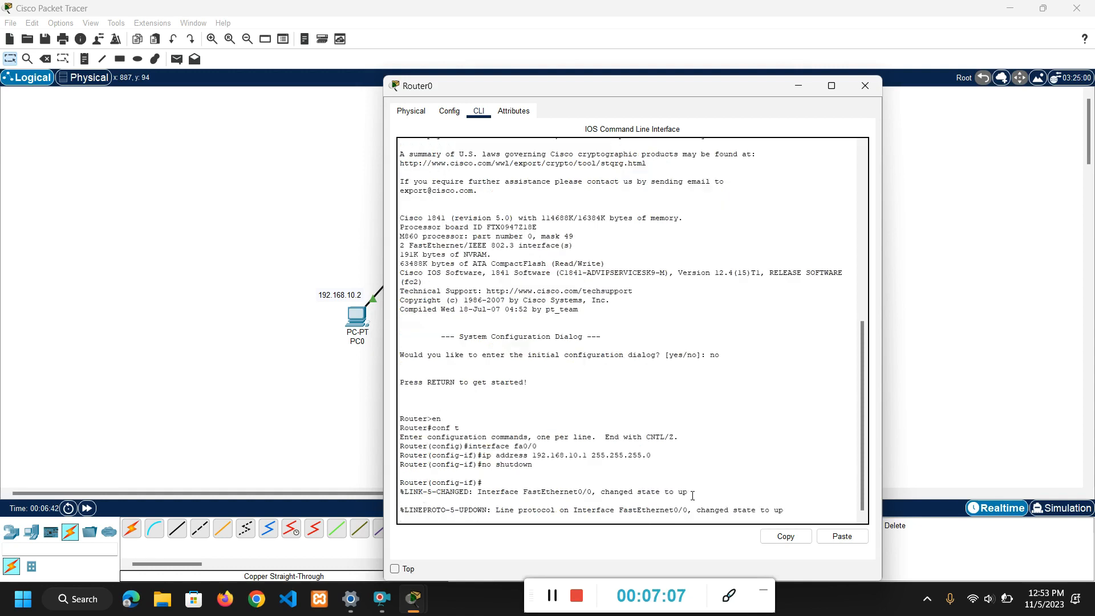
pyautogui.press('Return')
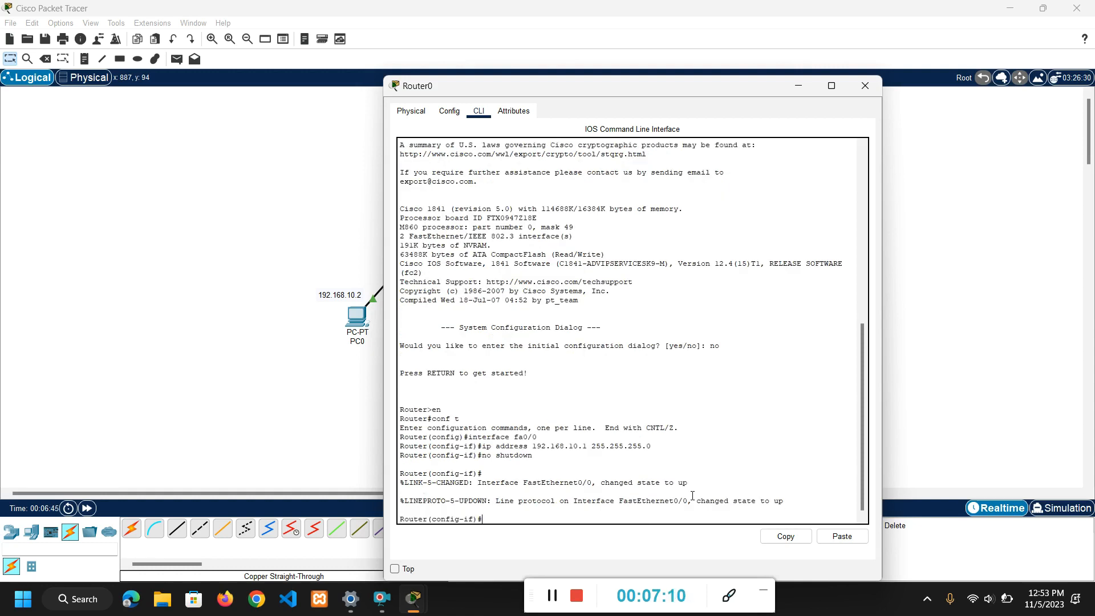
# Exit interface, global configuration and privileged modes on Router0, and start a new console session.
pyautogui.write('exit')
pyautogui.press('Return')
pyautogui.write('er(config)#e')
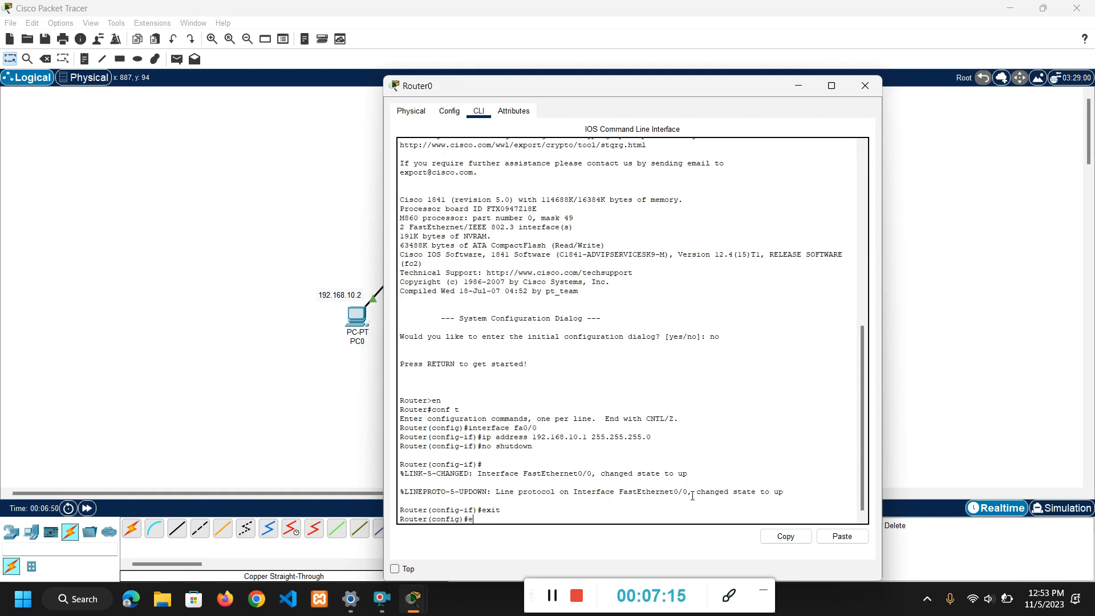
pyautogui.write('xit')
pyautogui.press('Return')
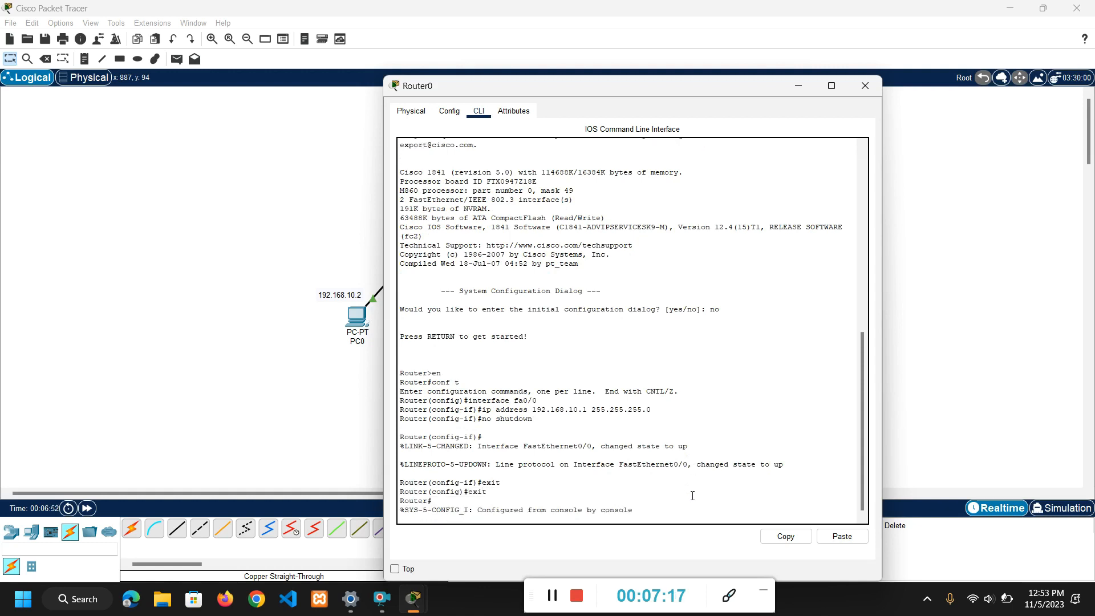
pyautogui.write('er#exit')
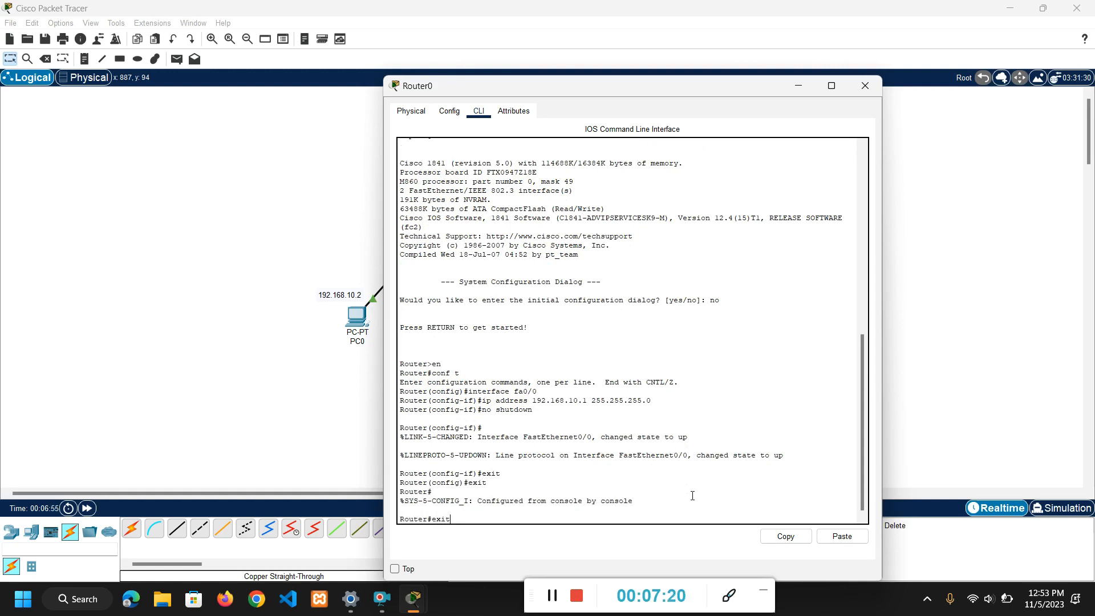
pyautogui.press('Return')
pyautogui.press('Return')
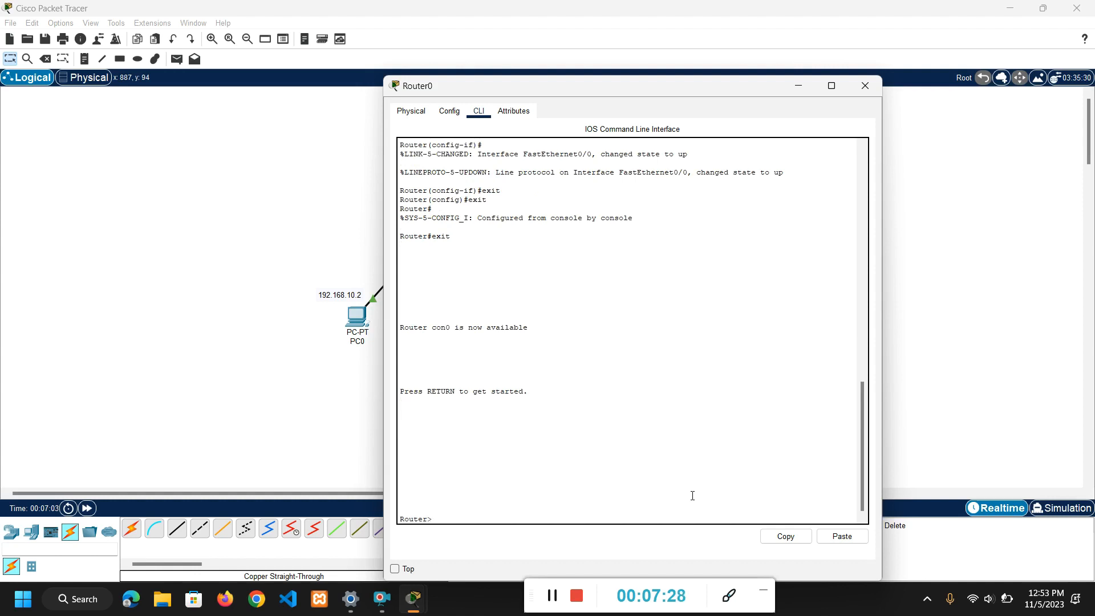
# Return Router0 to privileged mode with en and to global configuration mode with conf t.
pyautogui.write('en')
pyautogui.press('Return')
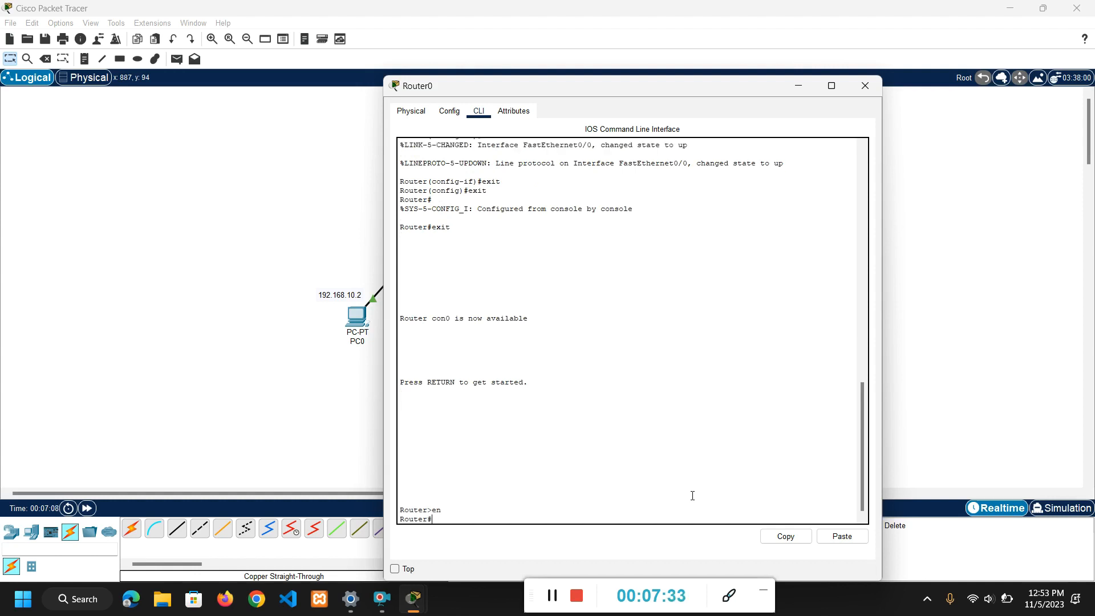
pyautogui.write('conf t')
pyautogui.press('Return')
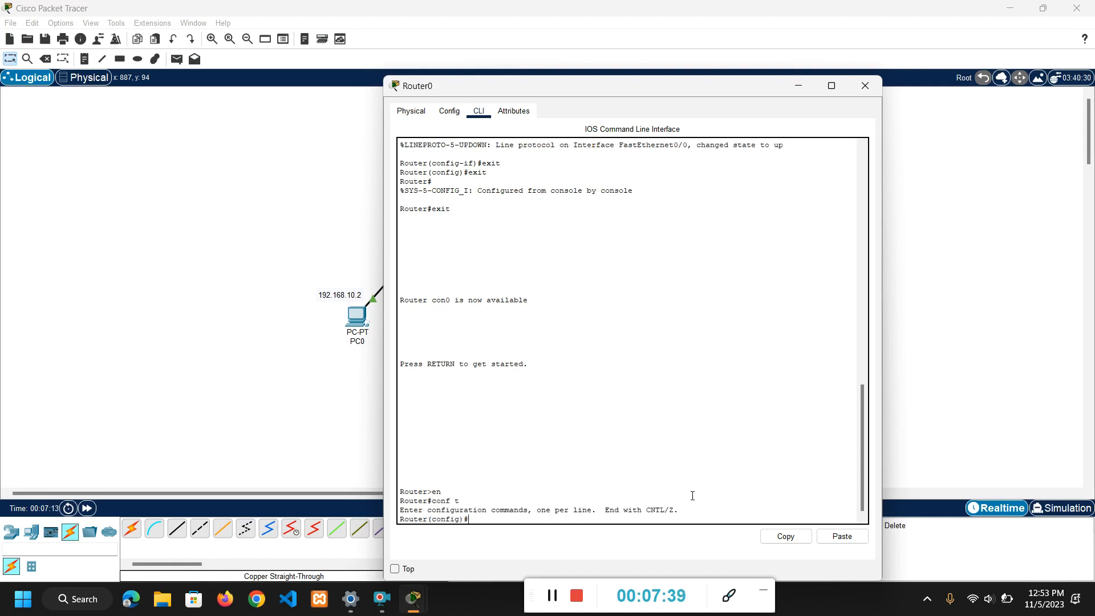
# Enter interface configuration for Router0's second FastEthernet port with the command interface fa0/1.
pyautogui.write('interface fa0/1')
pyautogui.press('Return')
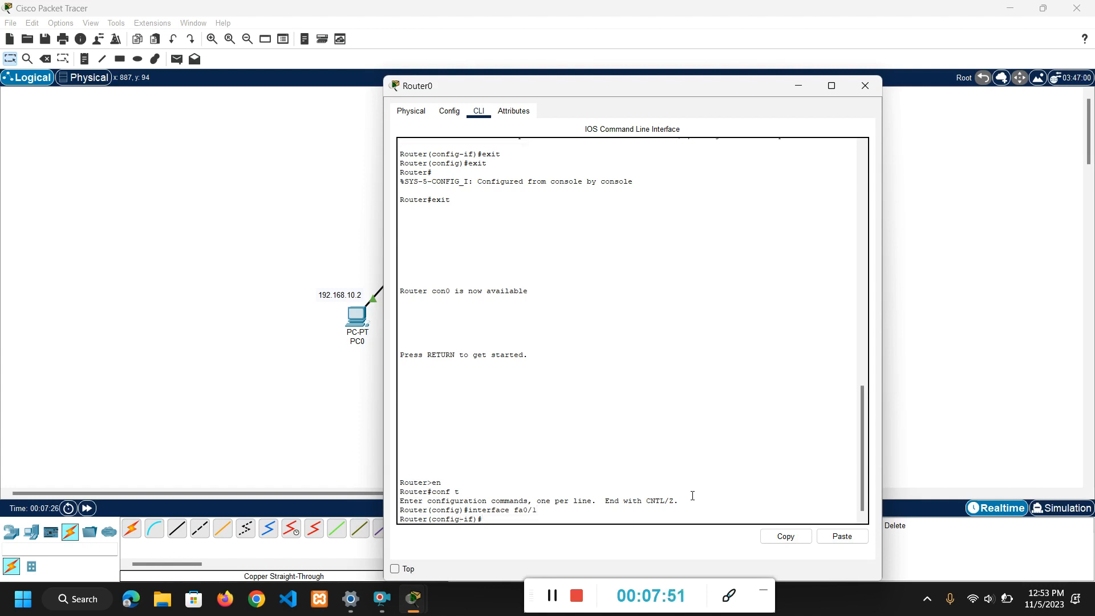
# Assign IP address 192.168.20.1 with subnet mask 255.255.255.0 to Router0's fa0/1 interface.
pyautogui.write('ip address 192.168.')
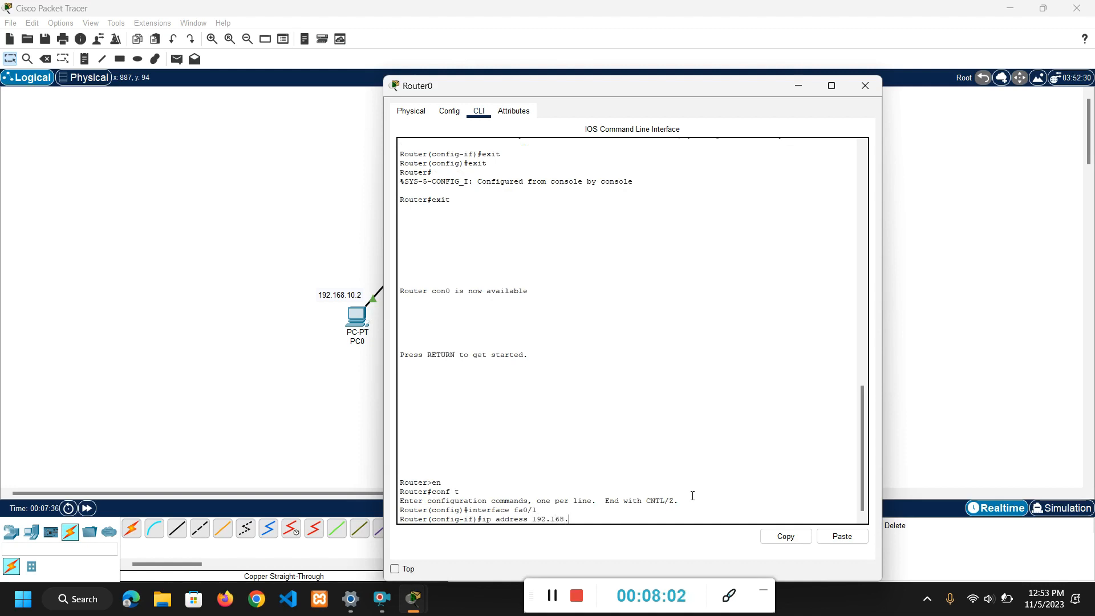
pyautogui.write('20.1 255.255.255.0')
pyautogui.press('Return')
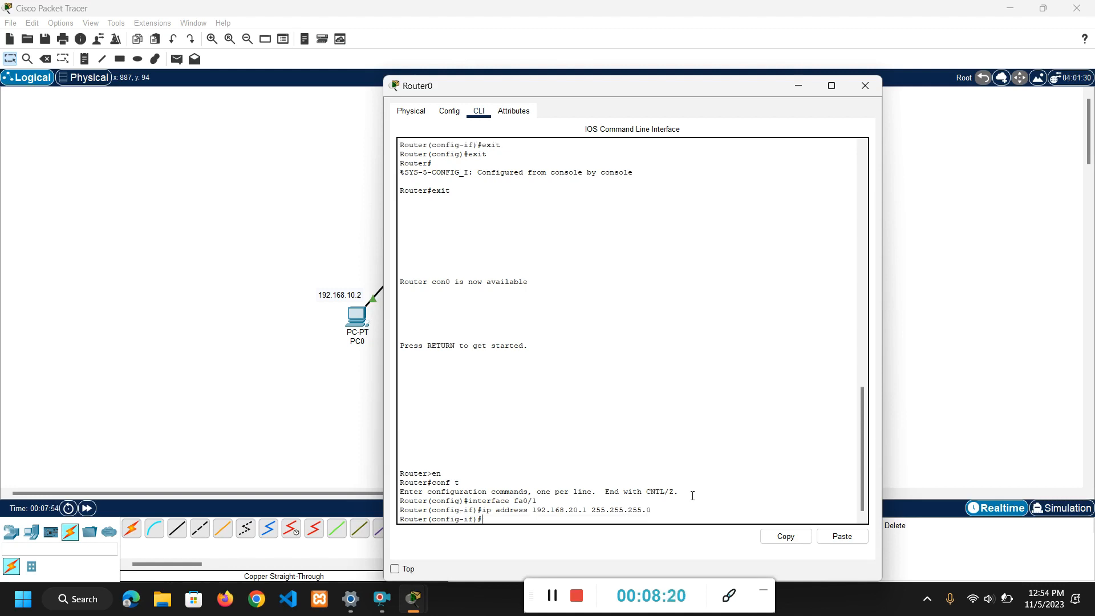
# Enable Router0's fa0/1 interface with no shutdown.
pyautogui.write('no shutdown')
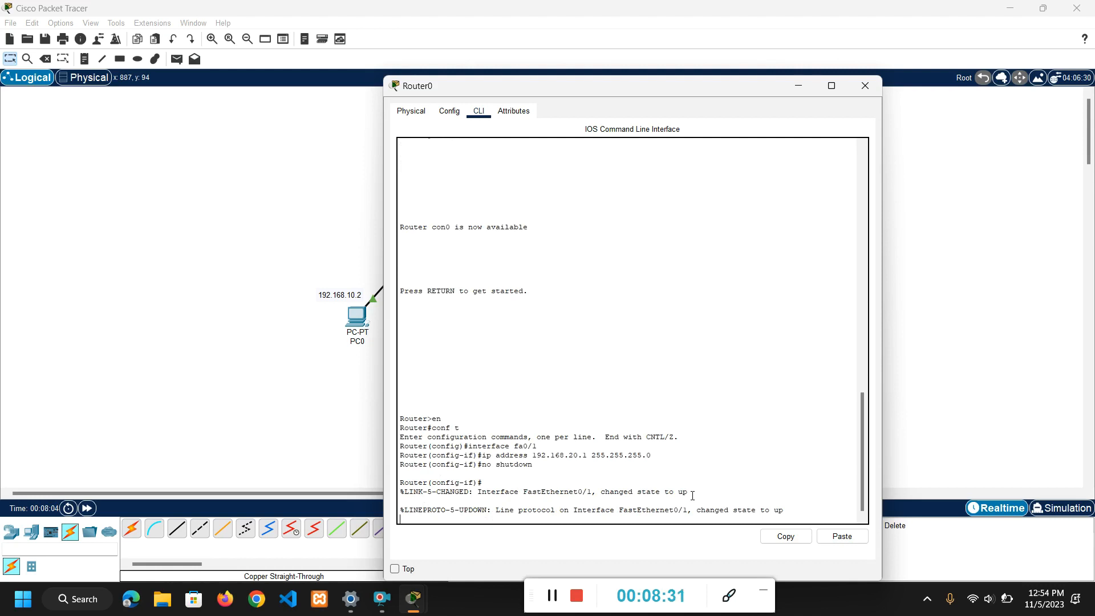
pyautogui.press('Return')
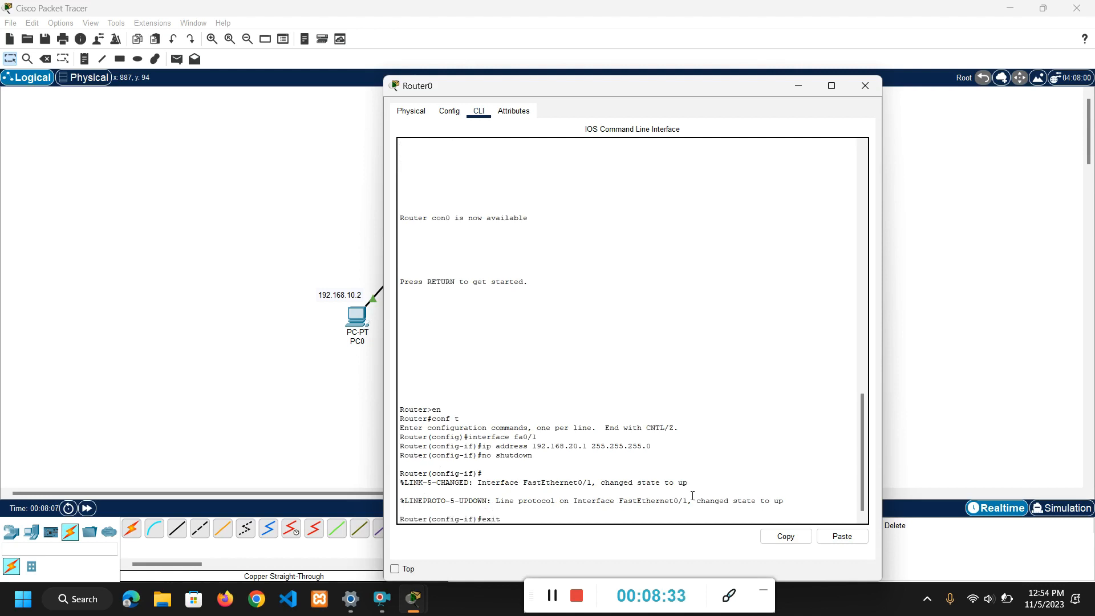
# Leave Router0's interface and global configuration modes with exit, and end the console session with another exit.
pyautogui.write('exit')
pyautogui.press('Return')
pyautogui.write('exi')
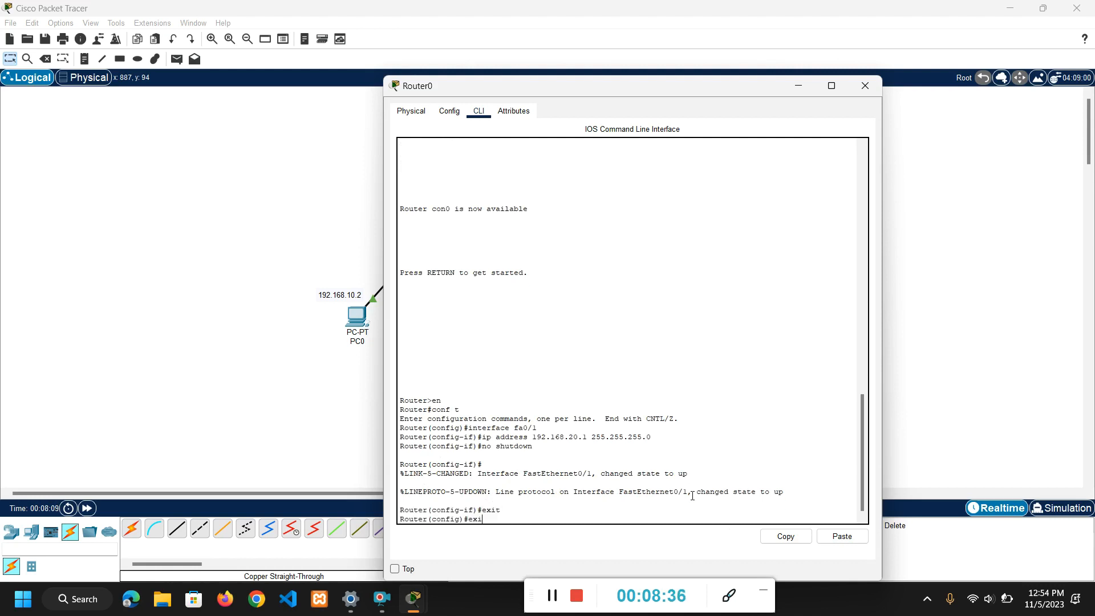
pyautogui.write('t')
pyautogui.press('Return')
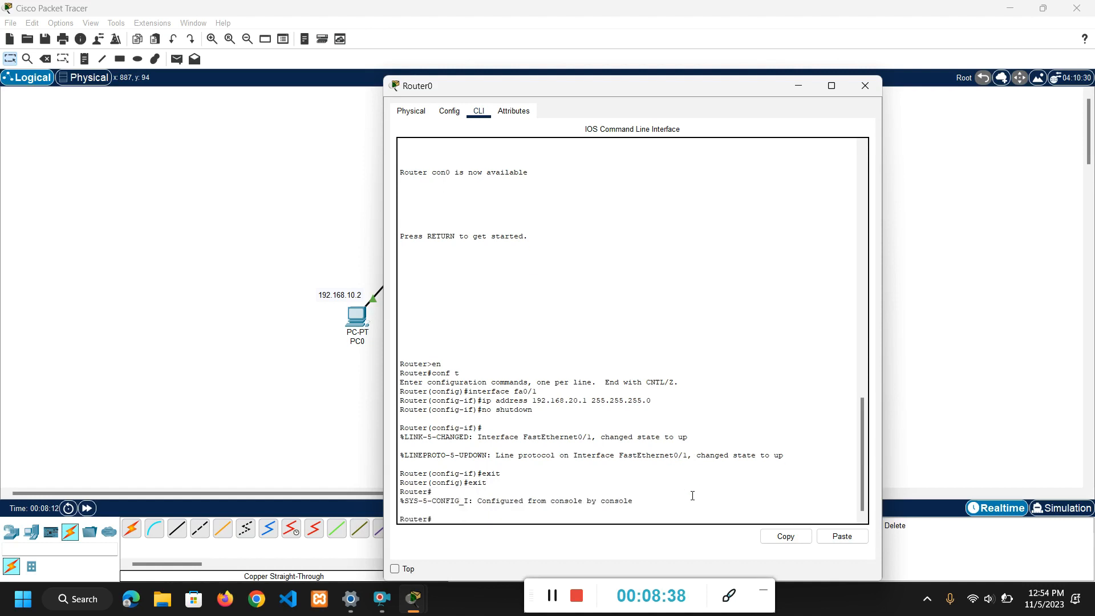
pyautogui.write('exit')
pyautogui.press('Return')
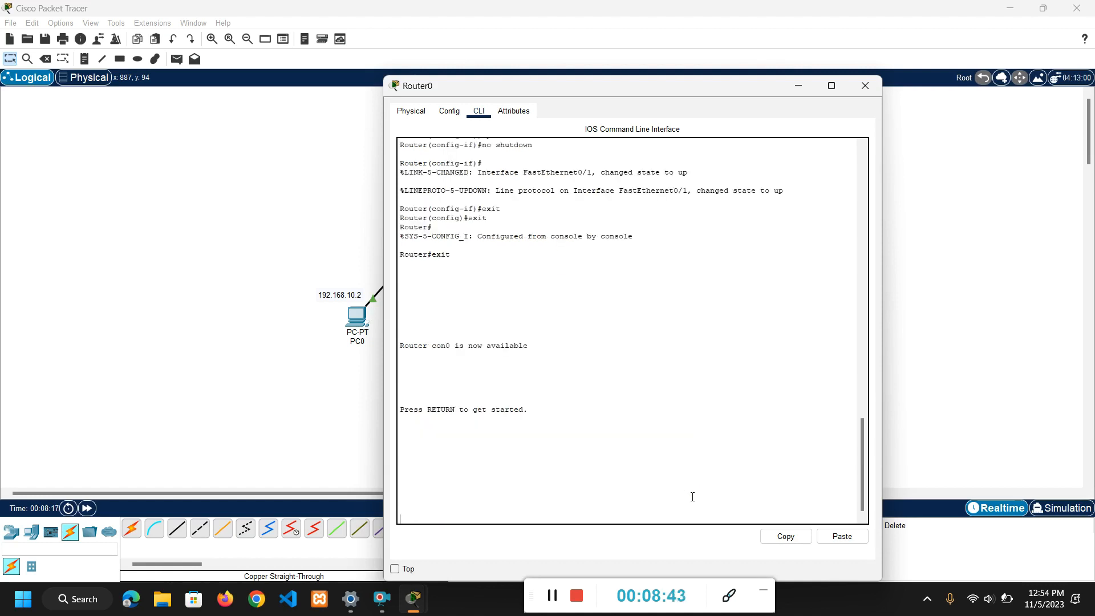
# Close Router0's window and shift Switch1 slightly upward in the workspace.
pyautogui.click(864, 86)
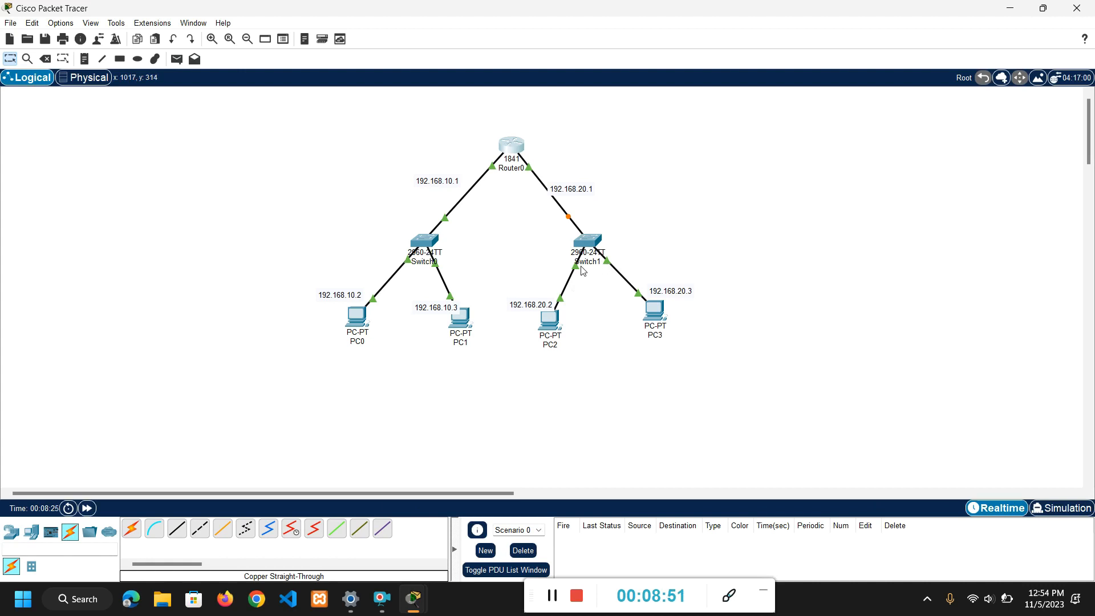
pyautogui.moveTo(581, 243)
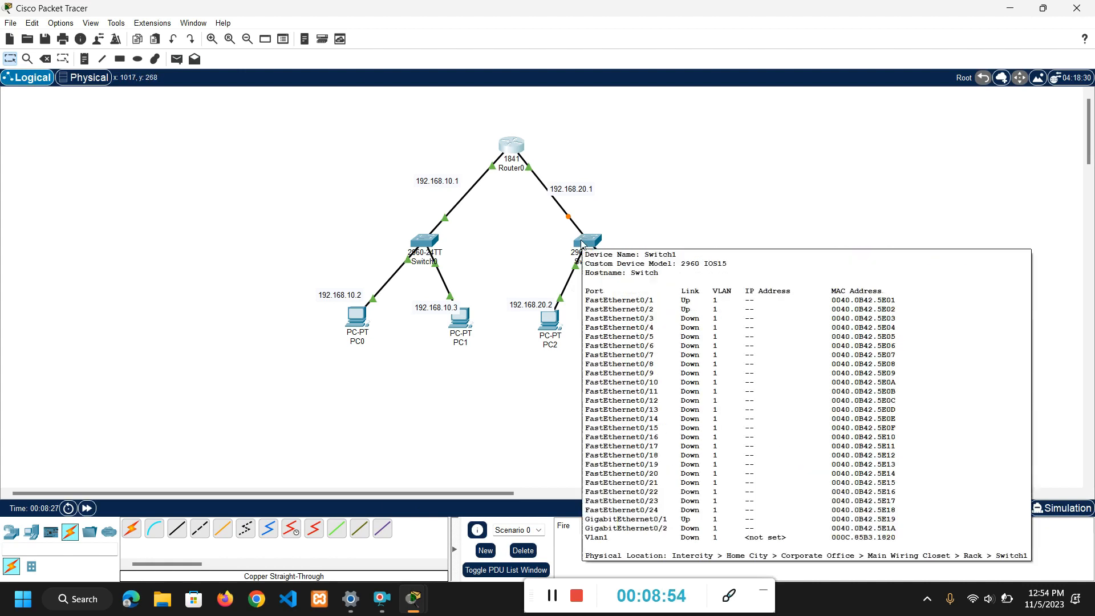
pyautogui.moveTo(581, 242); pyautogui.dragTo(587, 235)
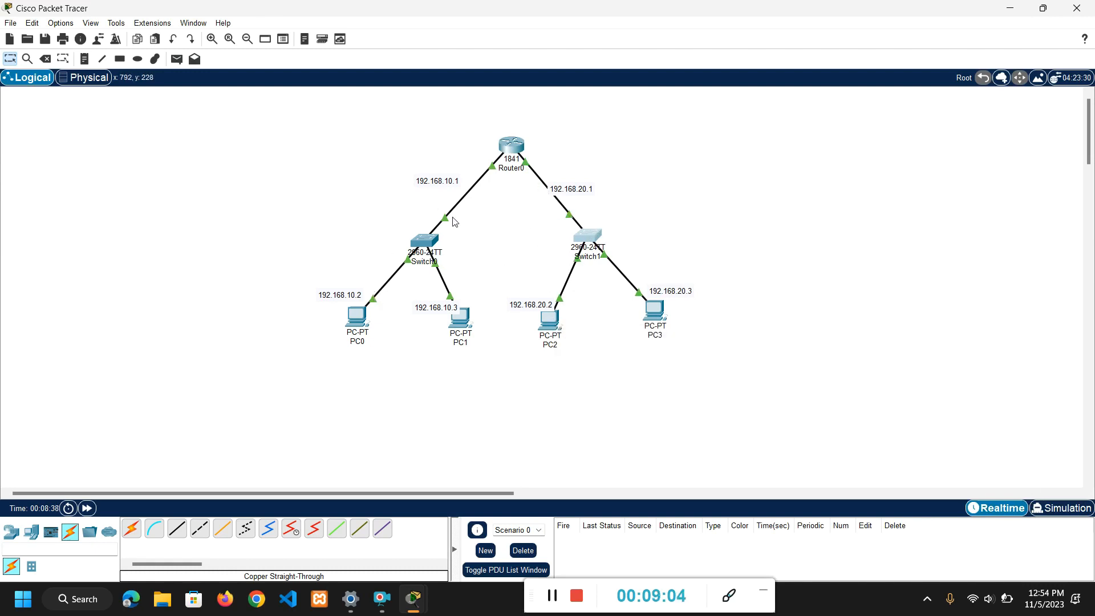
# Open PC0's Command Prompt and ping the router interface at 192.168.10.1.
pyautogui.click(357, 310)
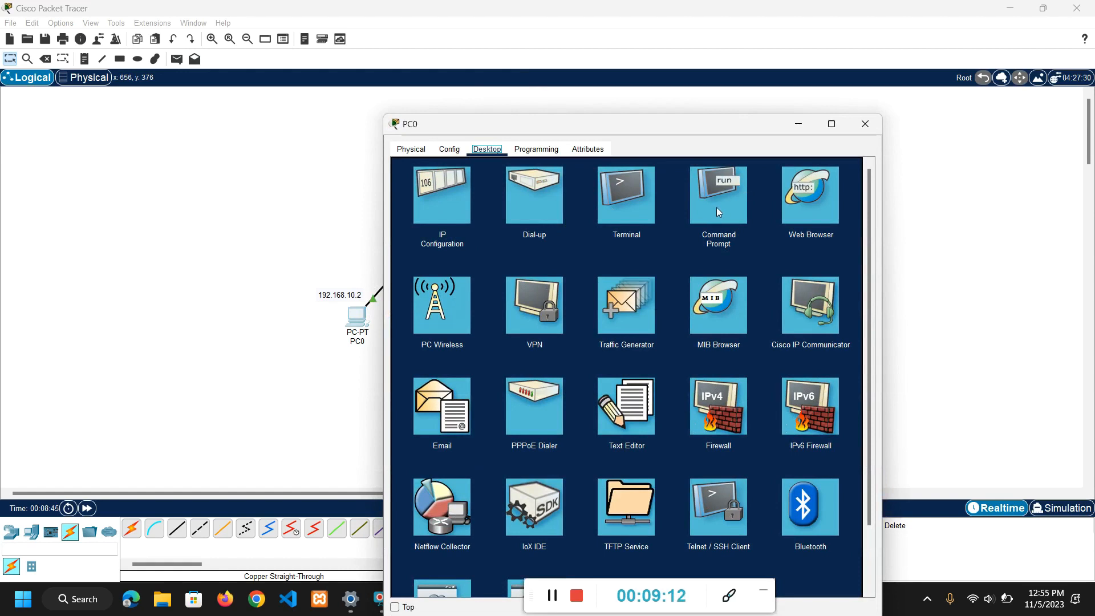
pyautogui.click(720, 211)
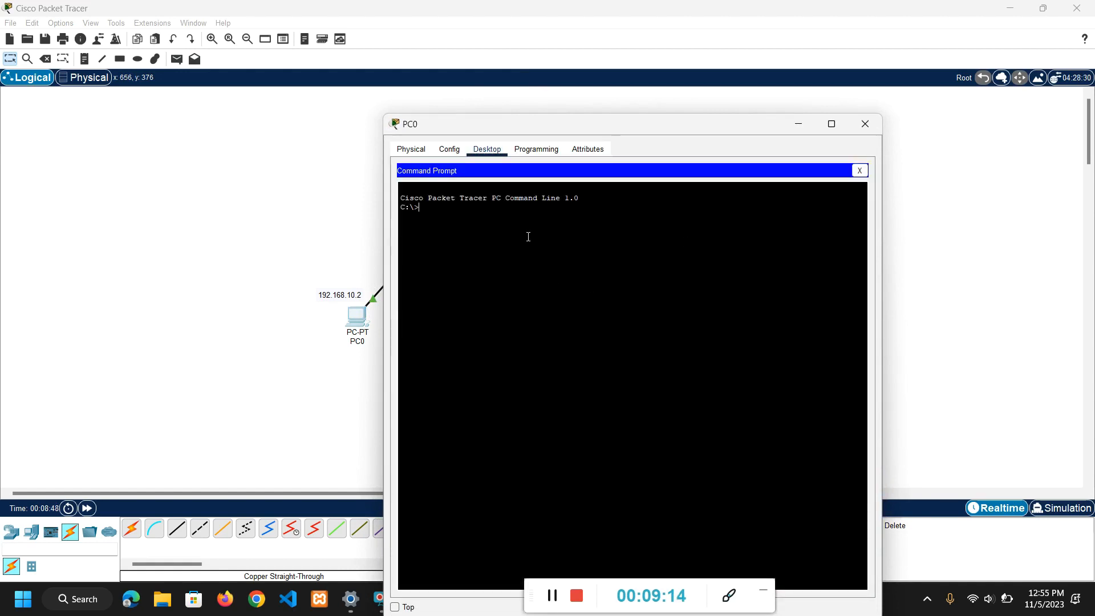
pyautogui.write('ping 192.168.10.1')
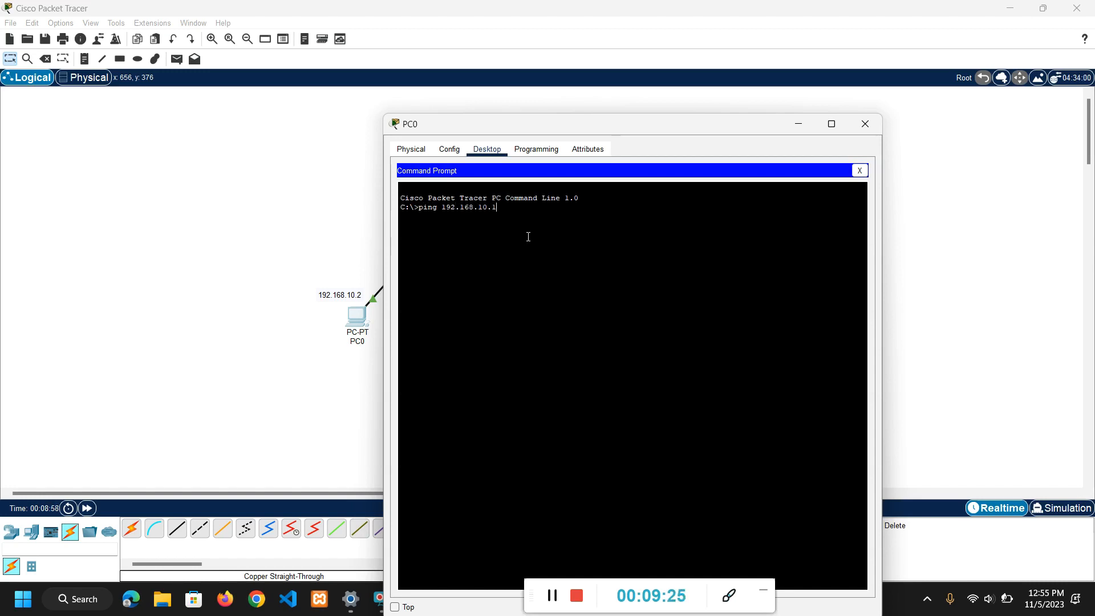
pyautogui.press('Return')
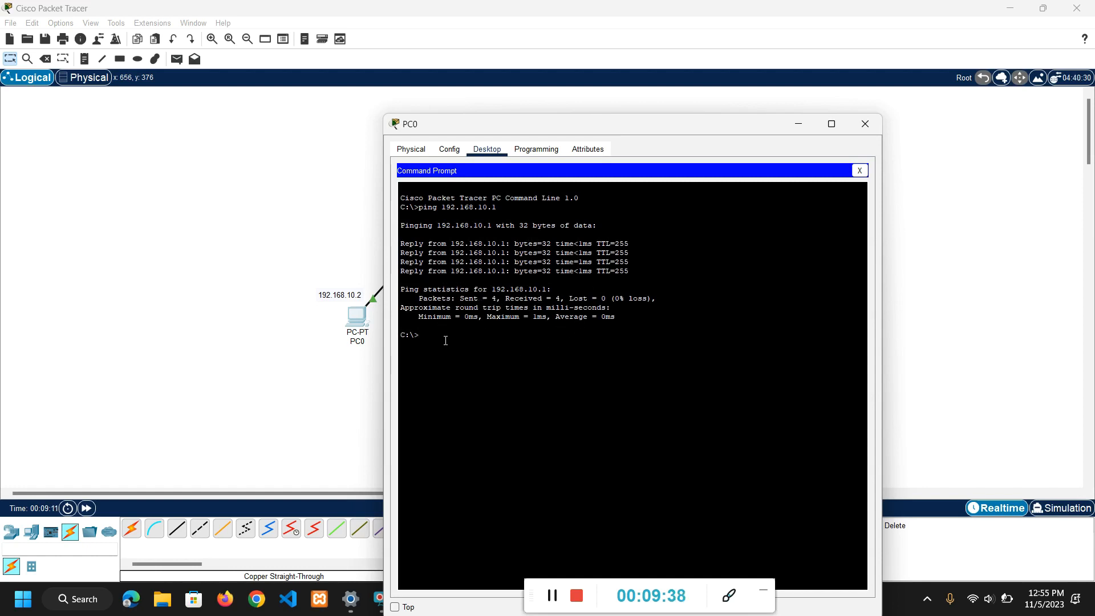
# Ping PC0's own address, 192.168.10.2, from its Command Prompt.
pyautogui.write('ping 192.168.')
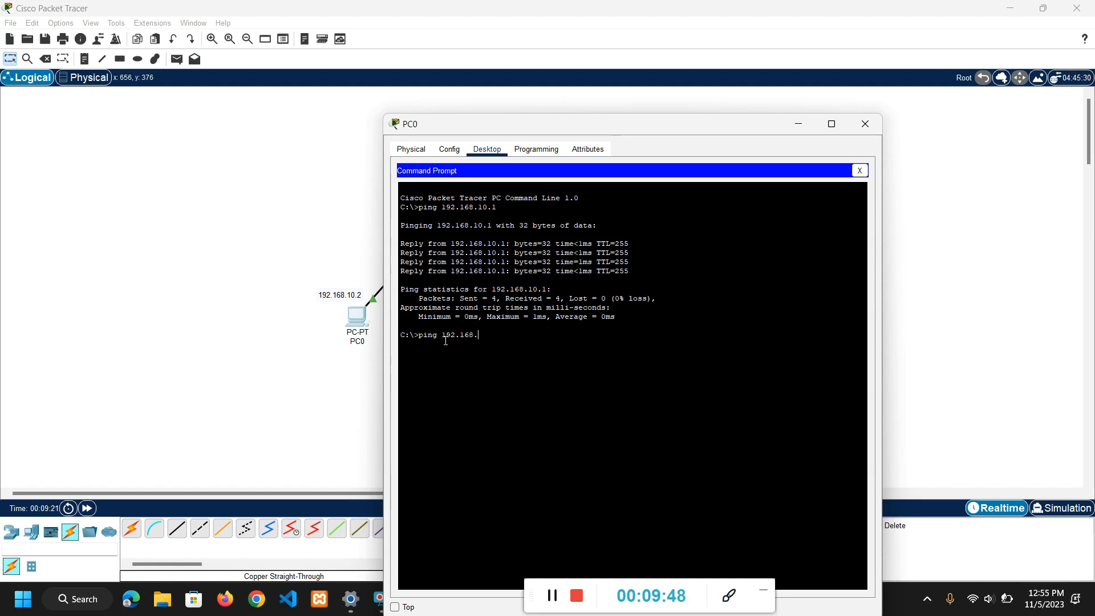
pyautogui.write('10.2')
pyautogui.press('Return')
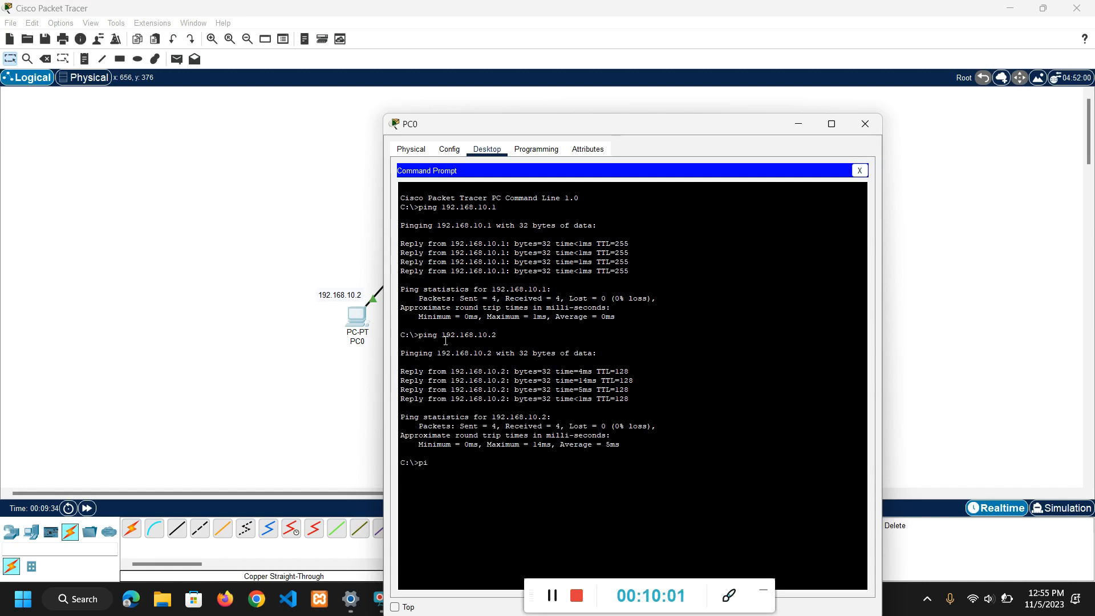
# Ping PC1 at 192.168.10.3 from PC0's Command Prompt.
pyautogui.write('ping 192.168.10.3')
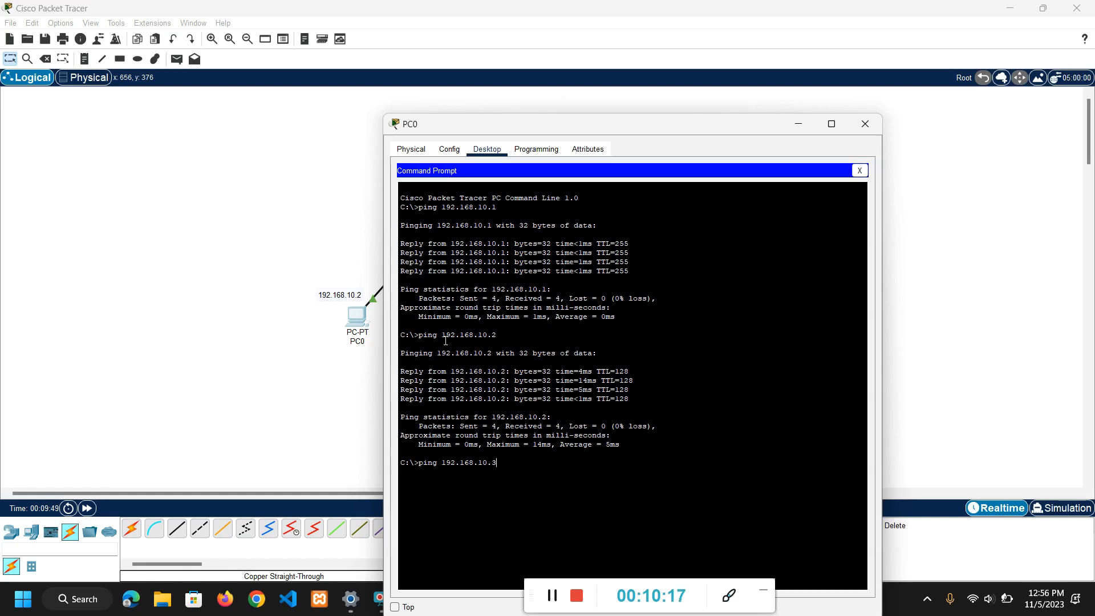
pyautogui.press('Return')
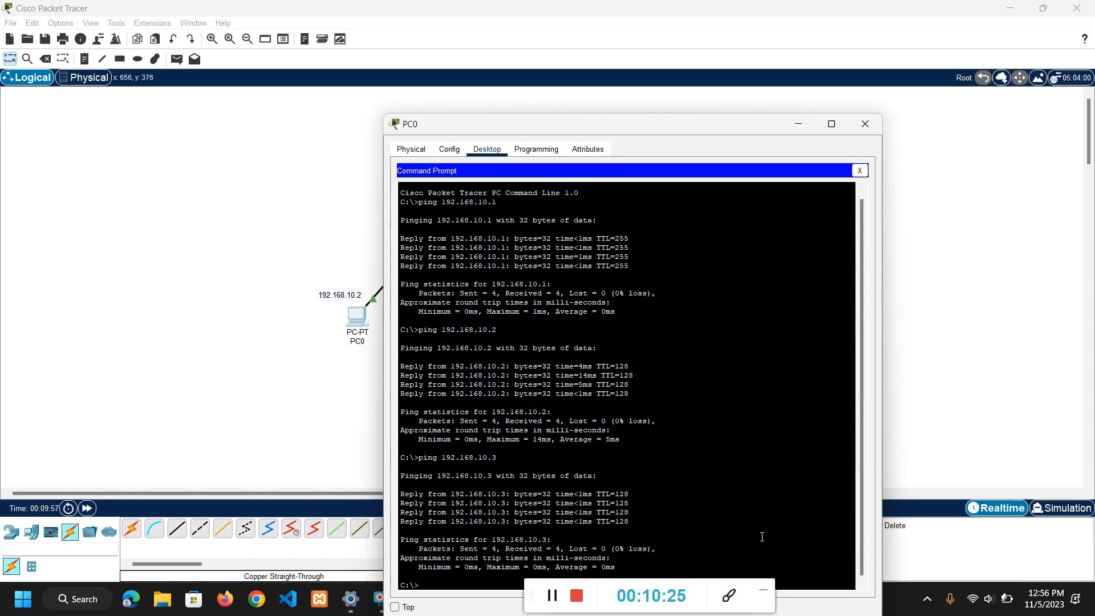
# Test routing to the other network by pinging PC2 at 192.168.20.2 from PC0.
pyautogui.moveTo(758, 606); pyautogui.dragTo(1093, 563)
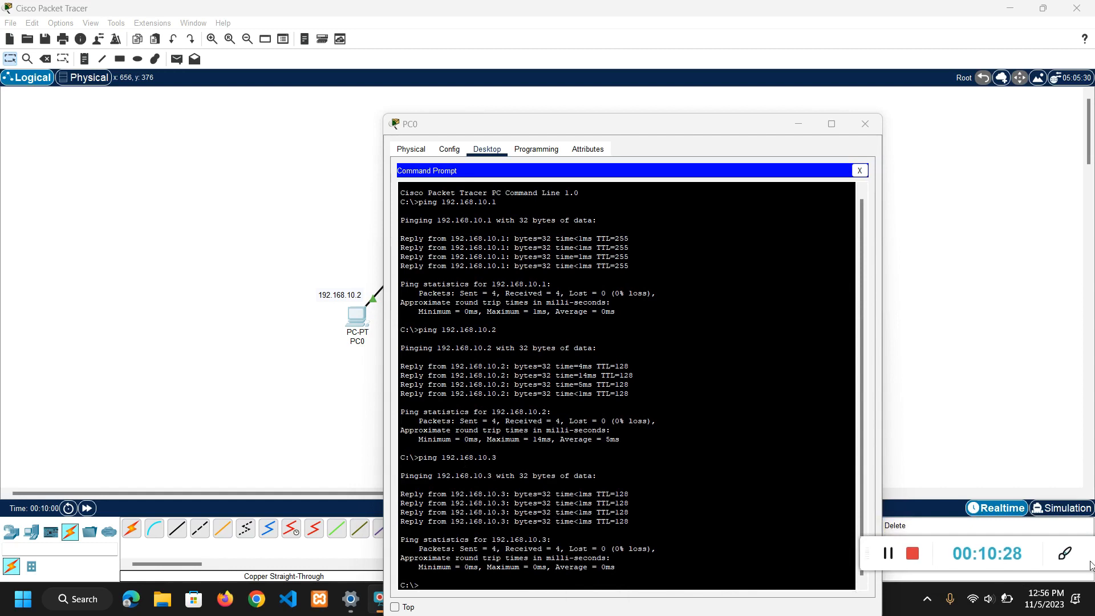
pyautogui.click(464, 584)
pyautogui.write('p')
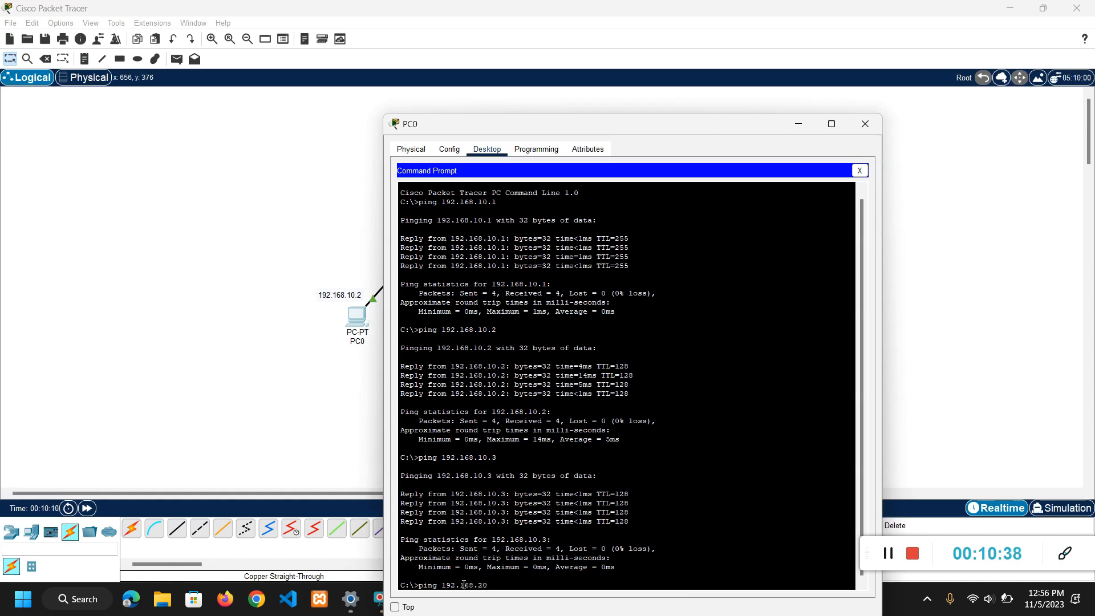
pyautogui.write('ing 192.168.20.2')
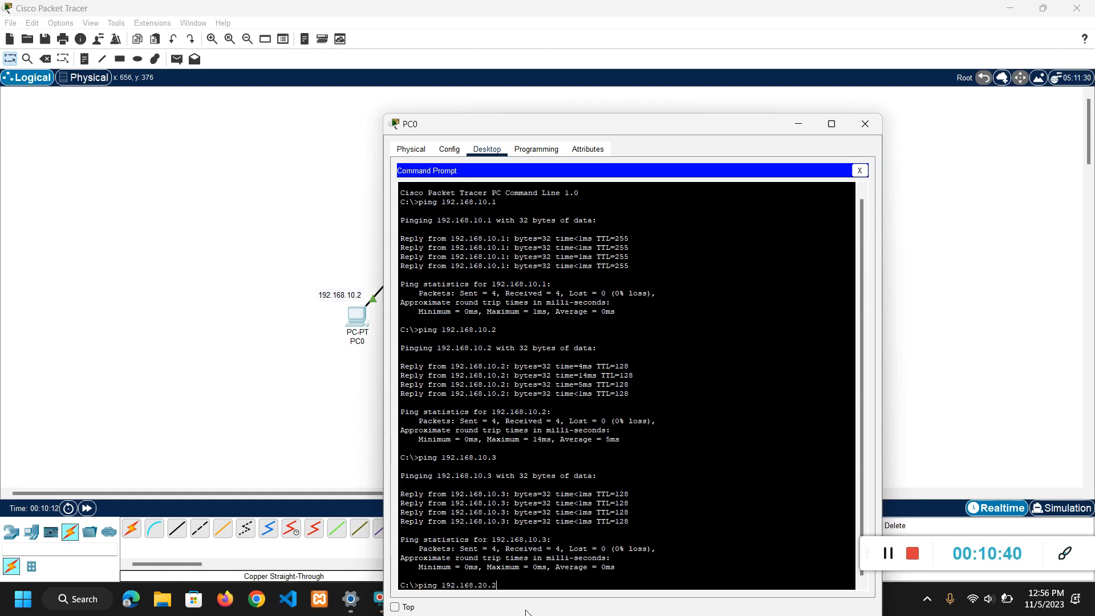
pyautogui.press('Return')
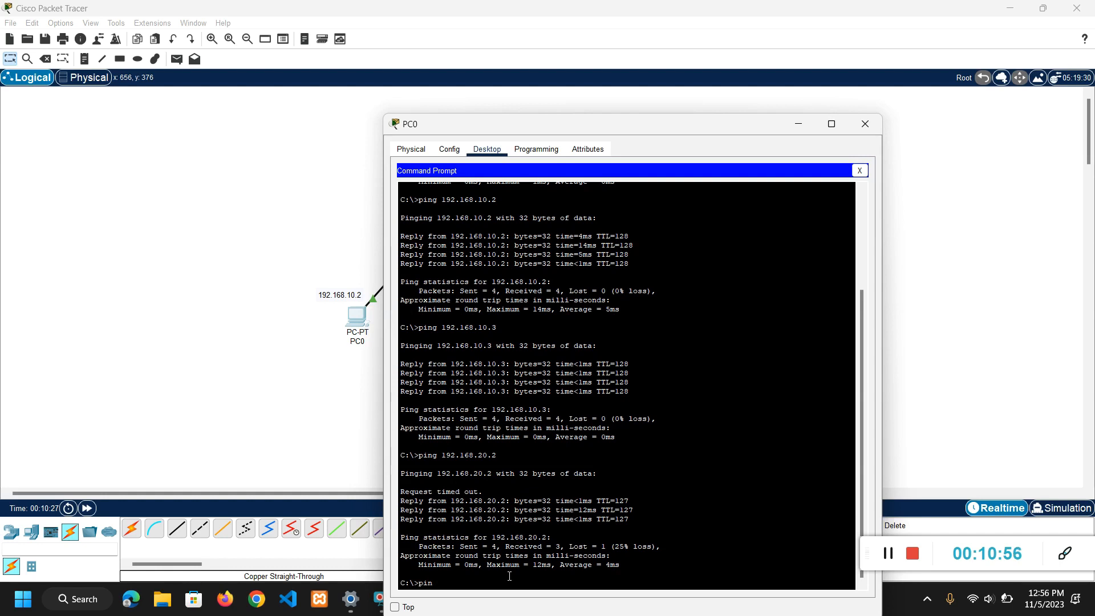
# Ping PC3 at 192.168.20.3 from PC0's Command Prompt and close PC0's window.
pyautogui.write('g 192.168.20.')
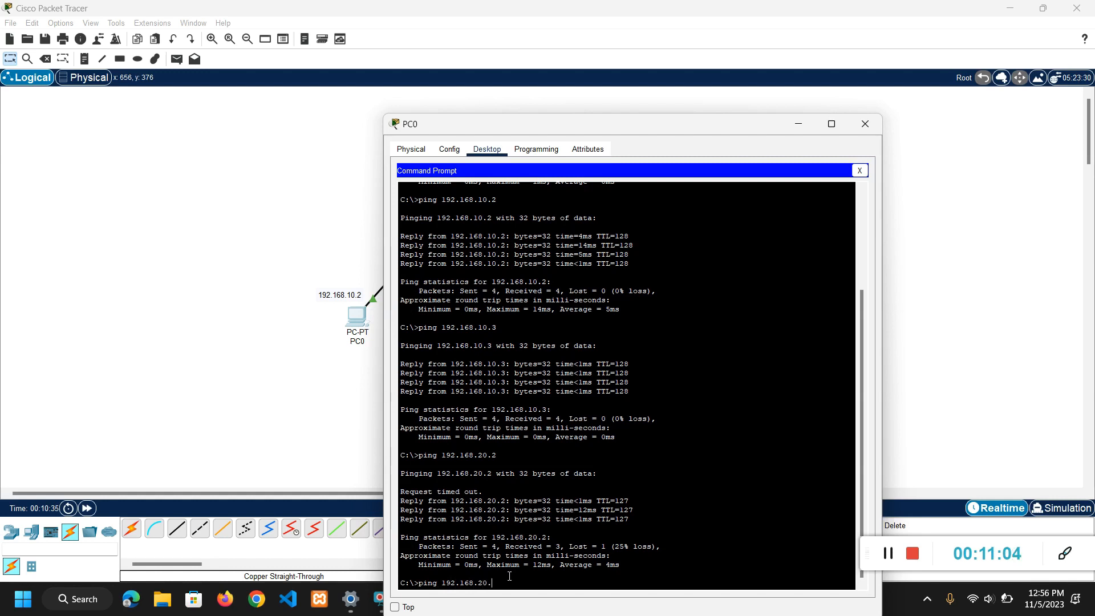
pyautogui.write('3')
pyautogui.press('Return')
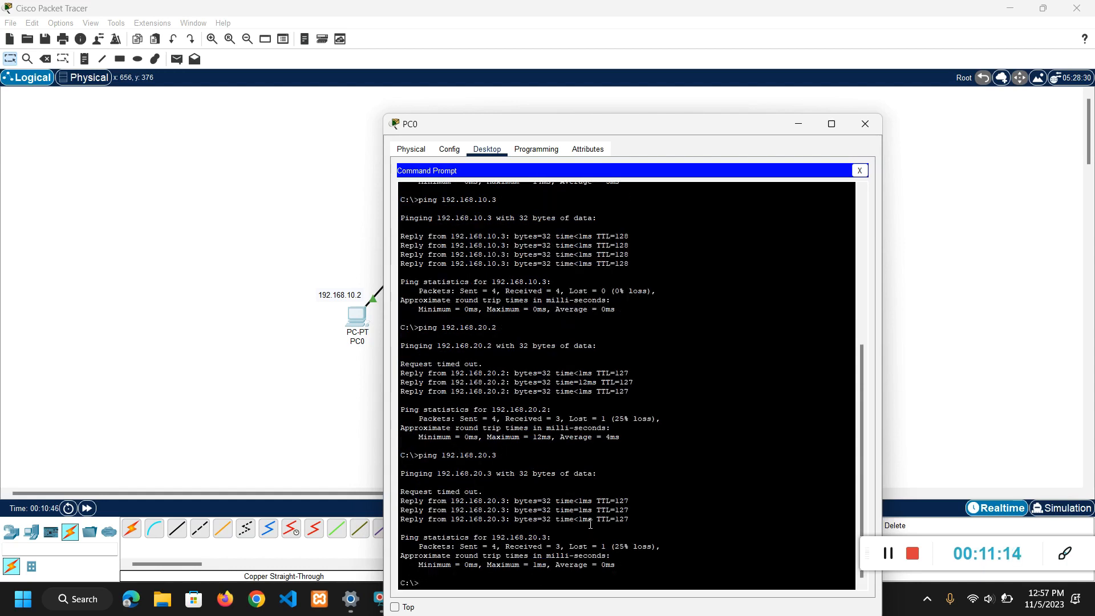
pyautogui.click(865, 123)
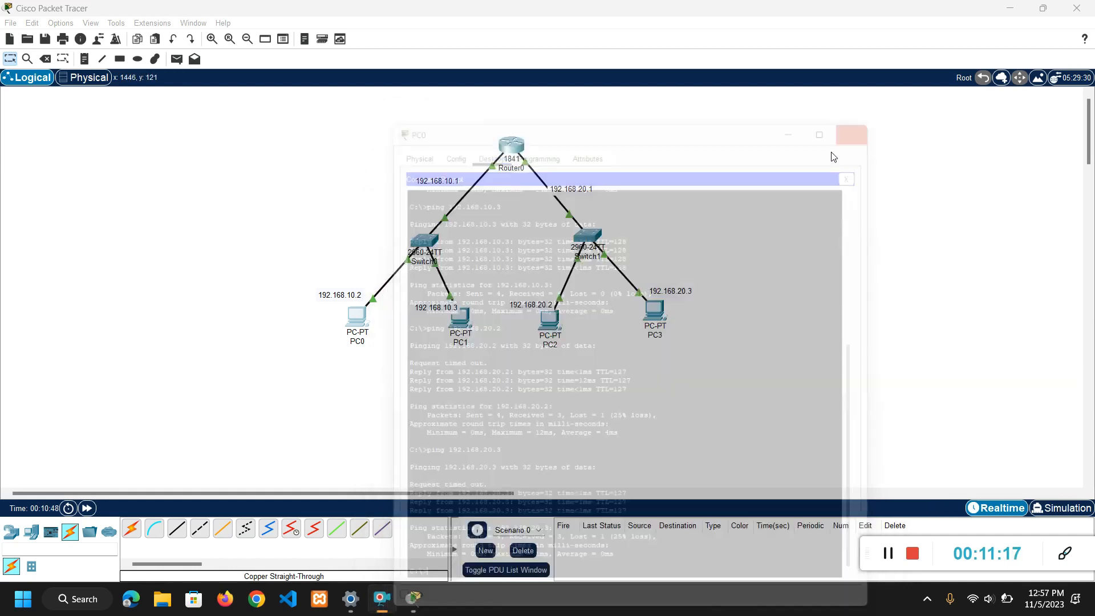
# Shift PC0 slightly downward in the workspace and send a simple PDU from PC0 to PC1.
pyautogui.moveTo(350, 314); pyautogui.dragTo(355, 327)
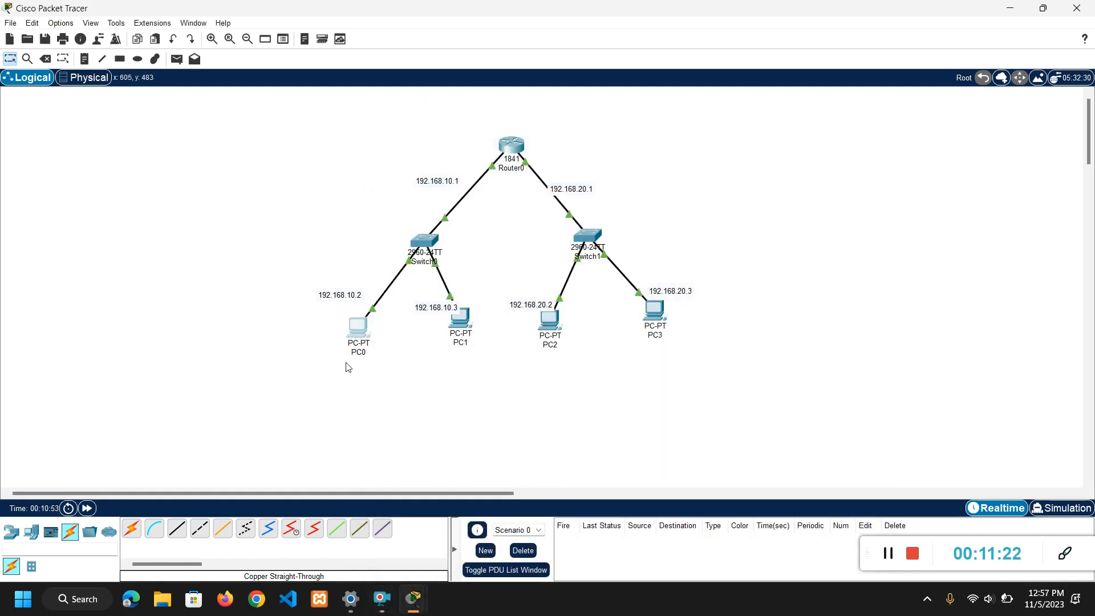
pyautogui.click(177, 60)
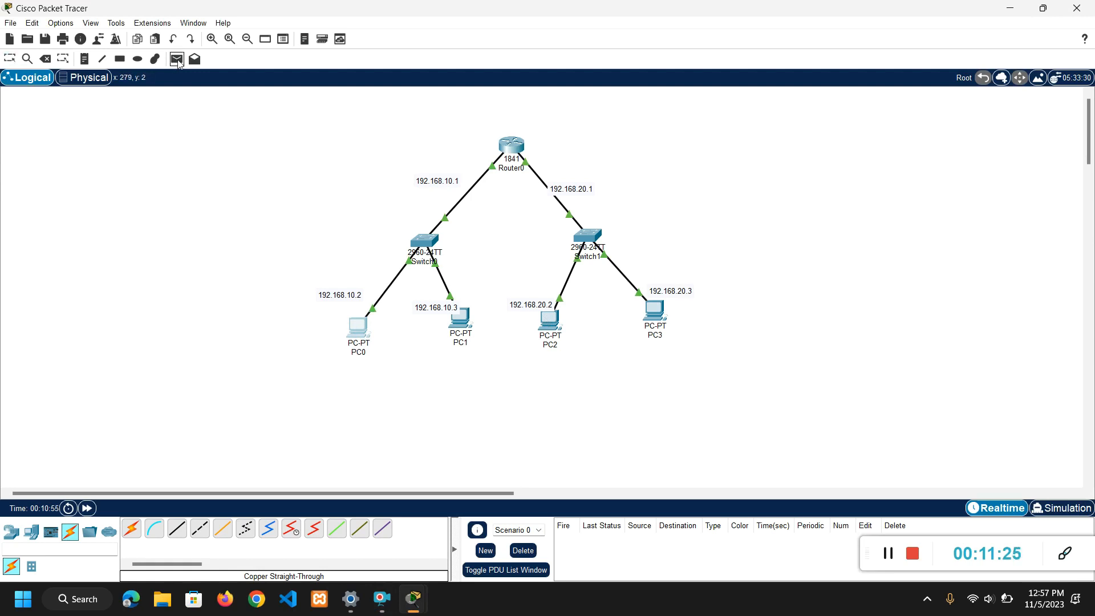
pyautogui.click(358, 326)
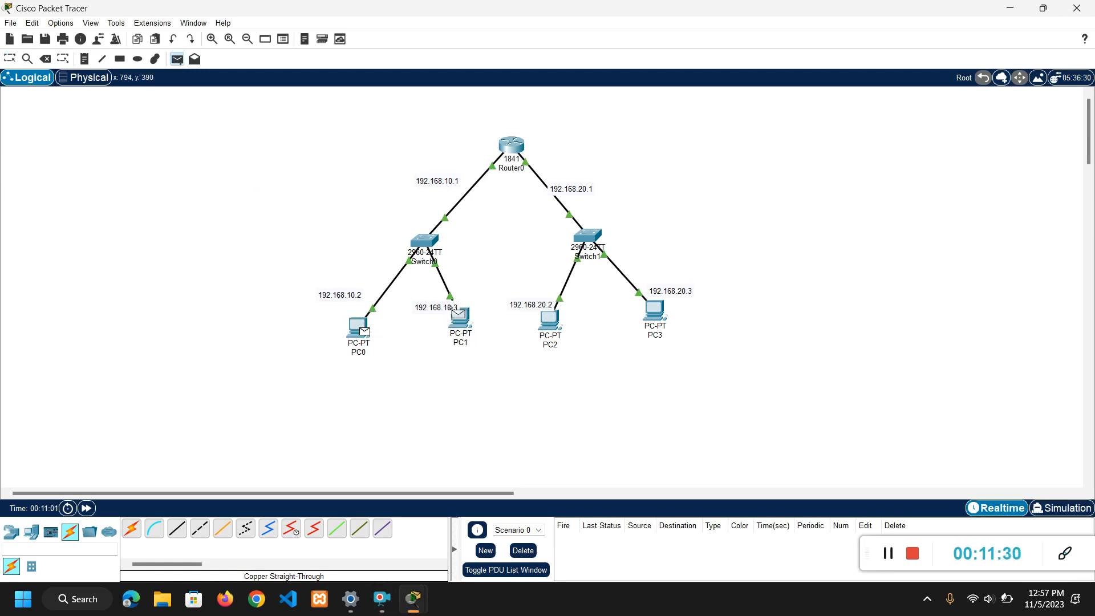
pyautogui.click(459, 315)
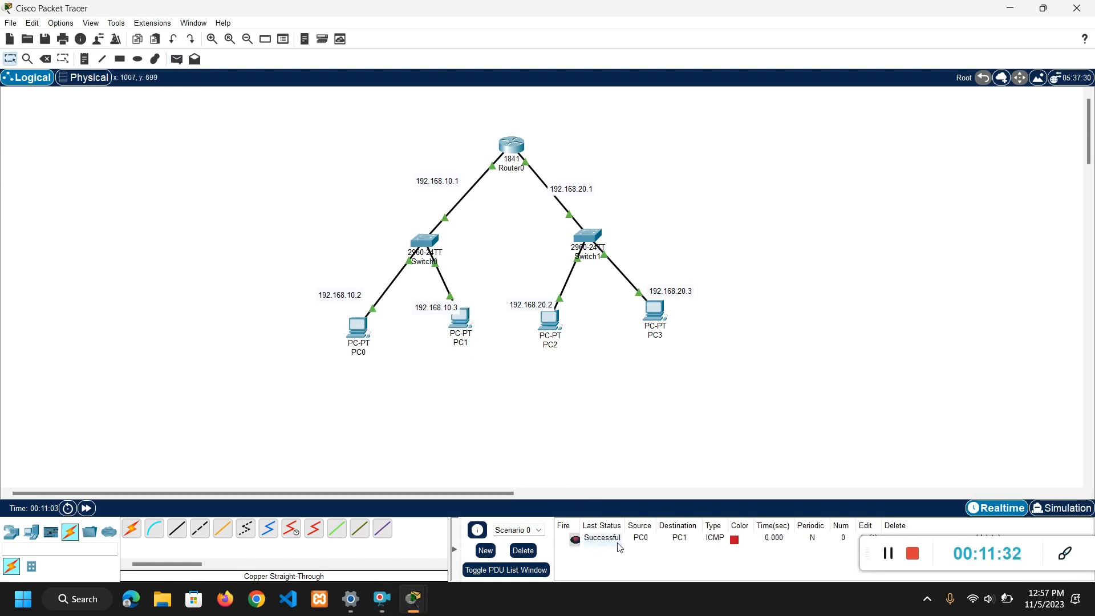
# Send a simple PDU from PC1 to PC2 to test traffic between the two networks.
pyautogui.click(176, 58)
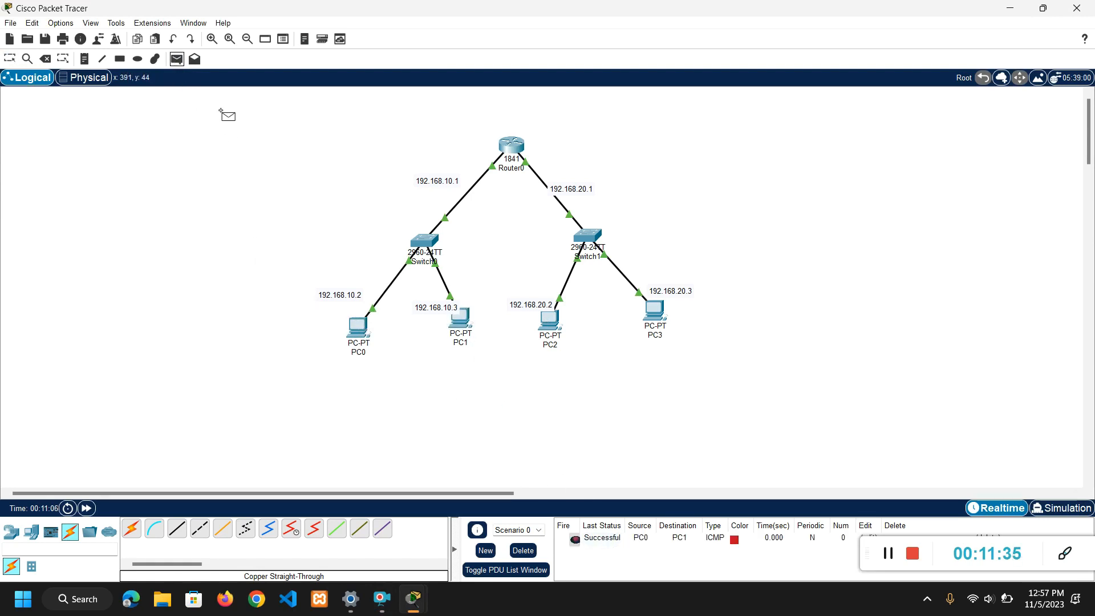
pyautogui.click(452, 313)
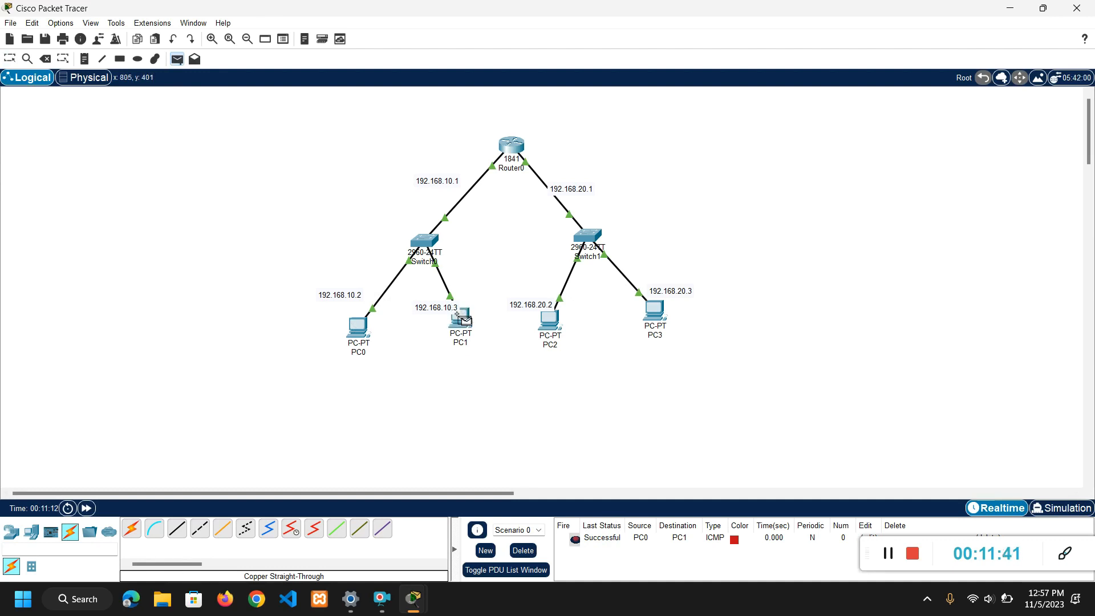
pyautogui.click(540, 313)
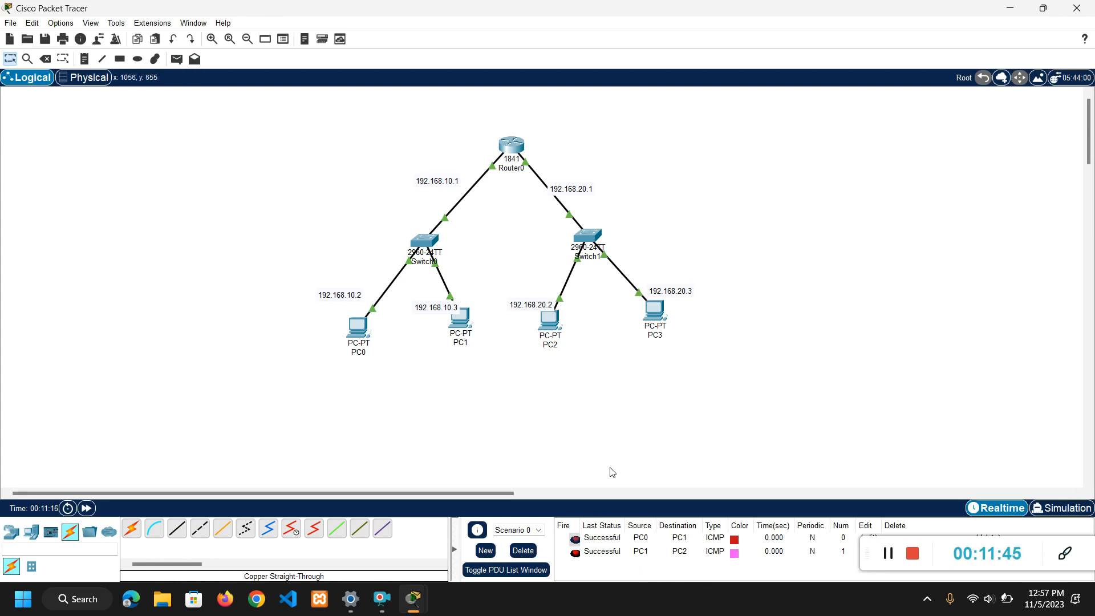
# Send a simple PDU from PC2 to PC3 within the 192.168.20.x network.
pyautogui.click(176, 59)
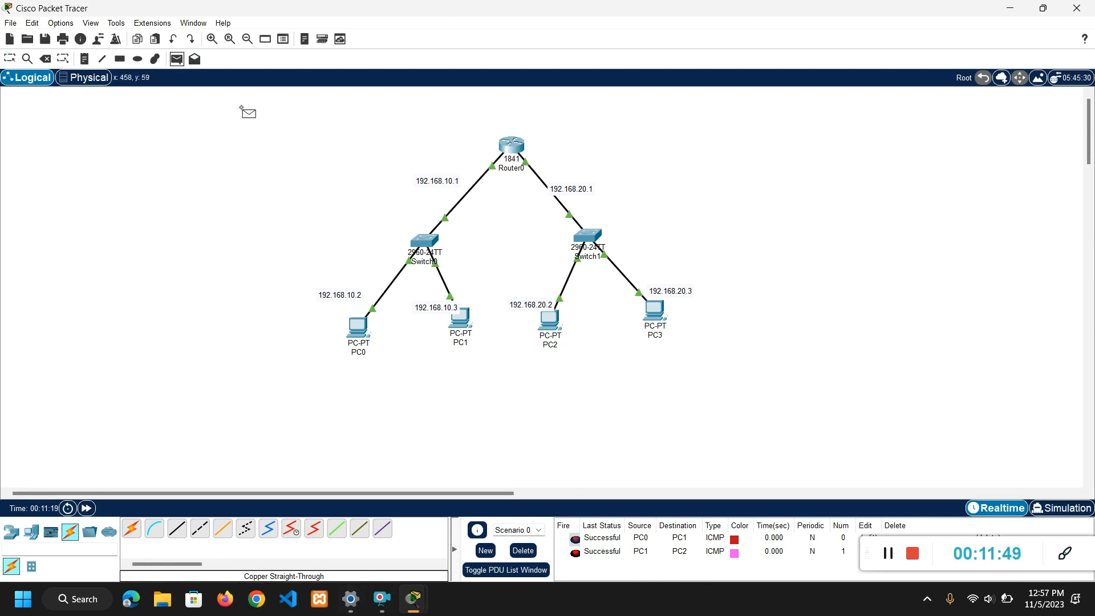
pyautogui.click(540, 314)
pyautogui.click(654, 310)
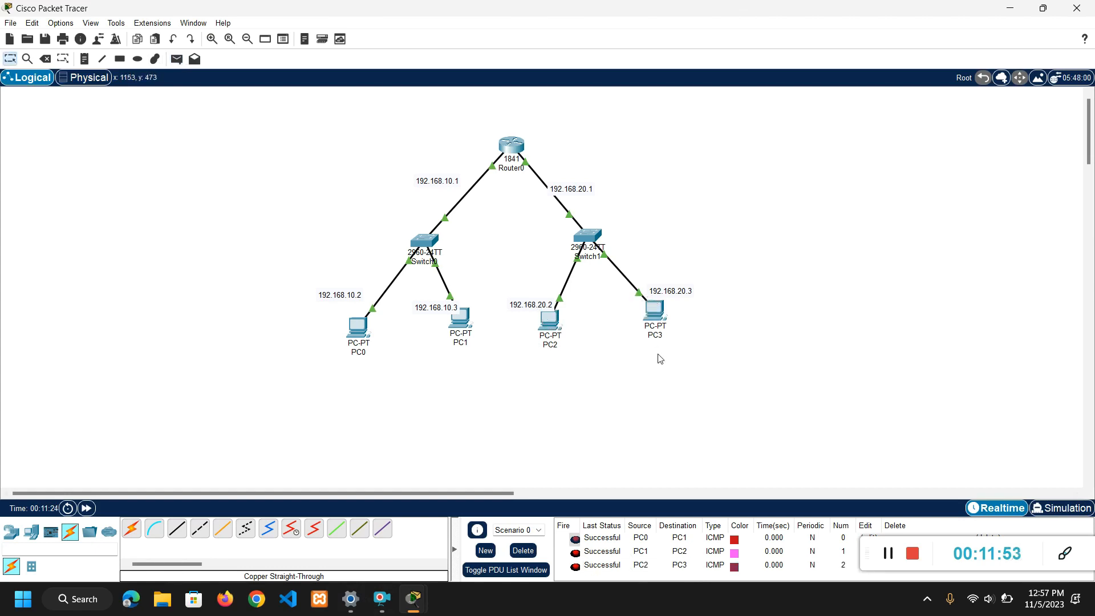
# Send a simple PDU from PC2 back across the router to PC1.
pyautogui.click(179, 60)
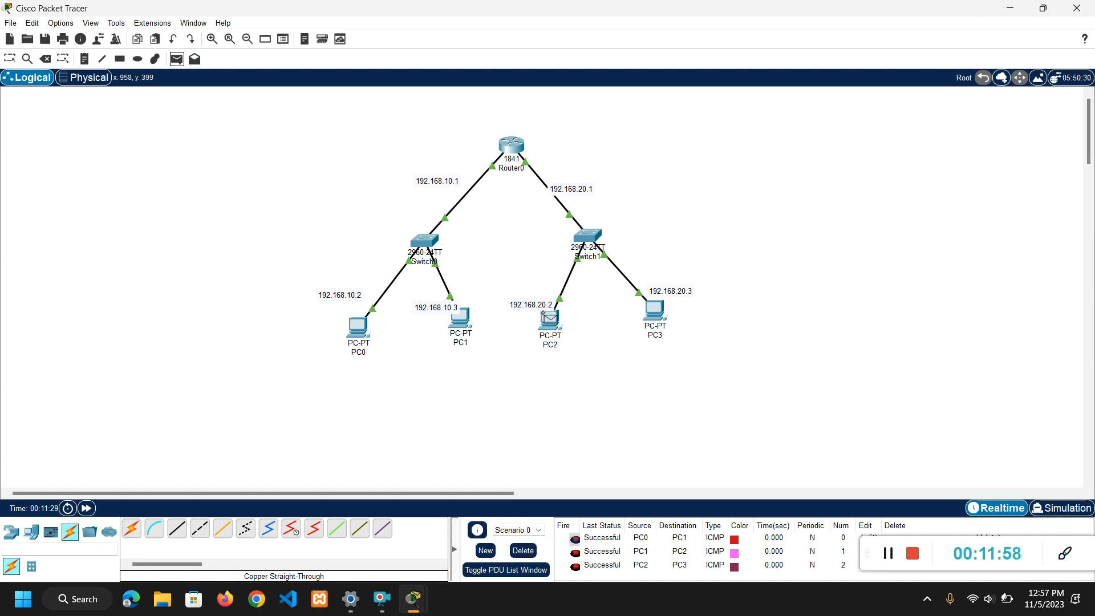
pyautogui.click(549, 317)
pyautogui.click(461, 317)
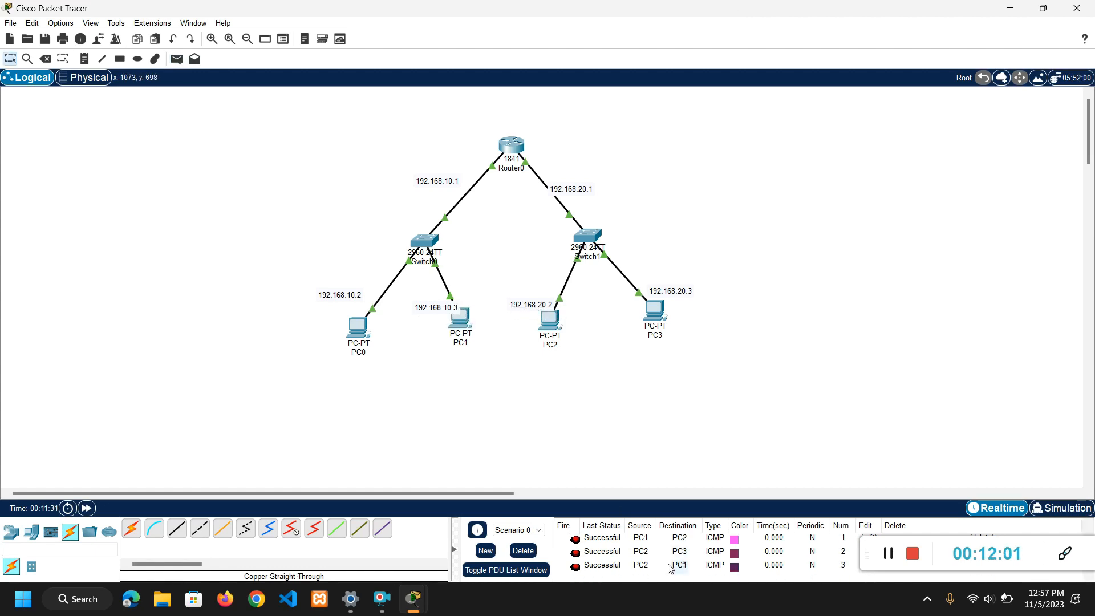
# Send a simple PDU from PC0 across the router to PC3.
pyautogui.click(177, 59)
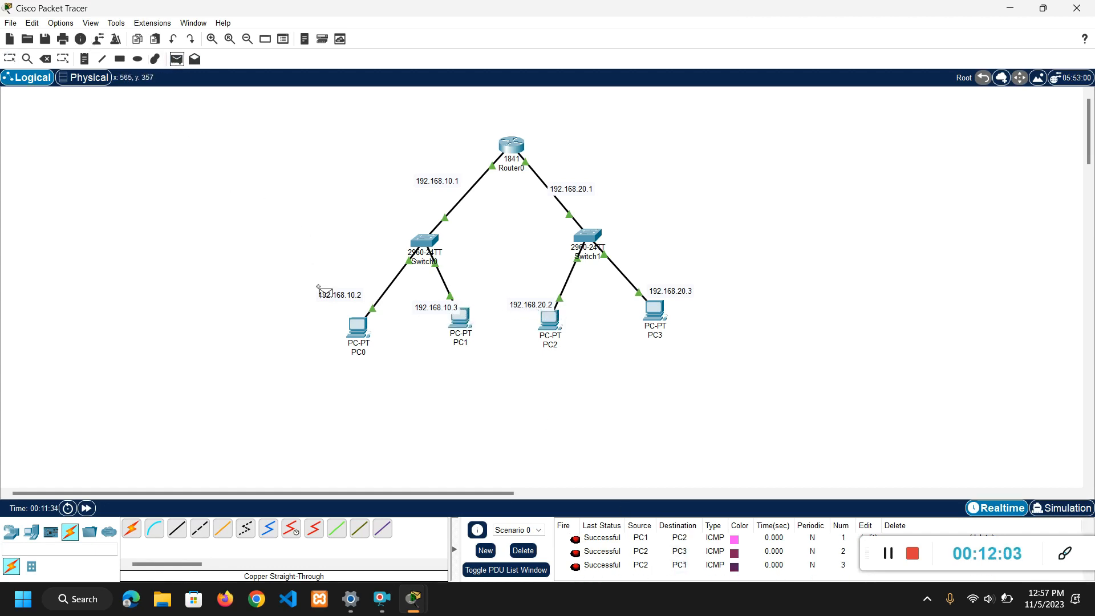
pyautogui.click(361, 328)
pyautogui.click(654, 310)
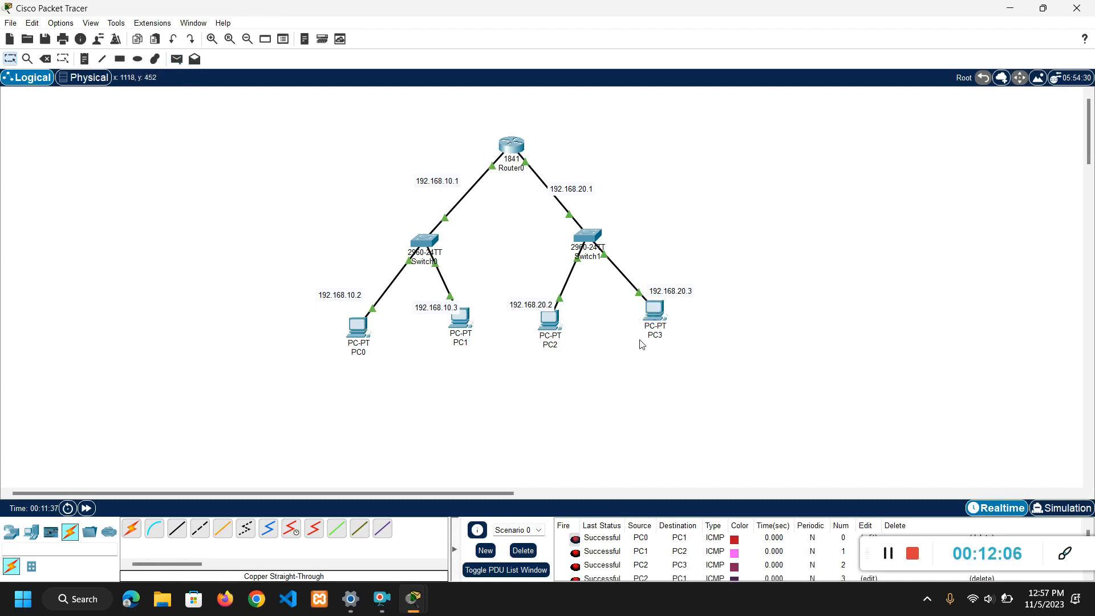